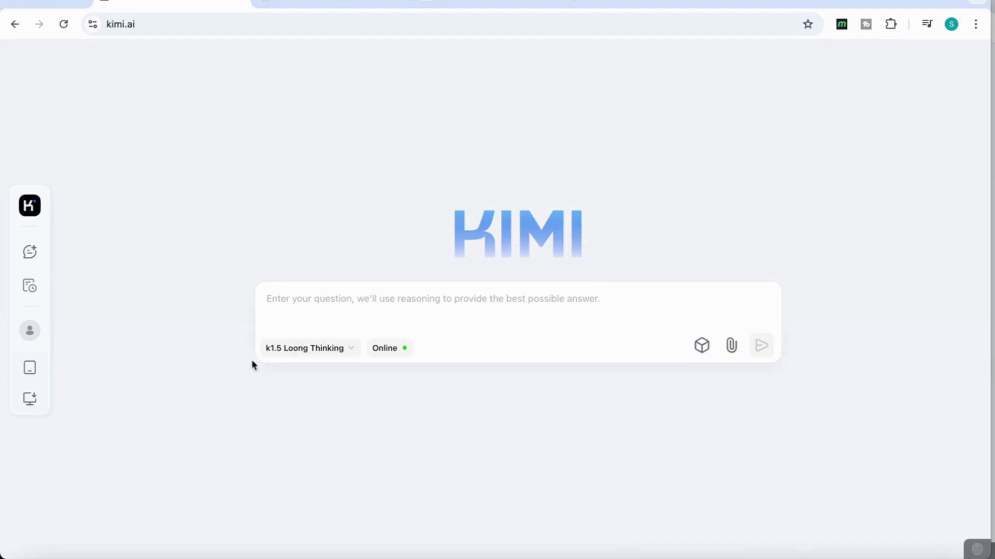
# Switch to the browser tab with the MoonshotAI kimi-k1.5 GitHub README
pyautogui.click(336, 3)
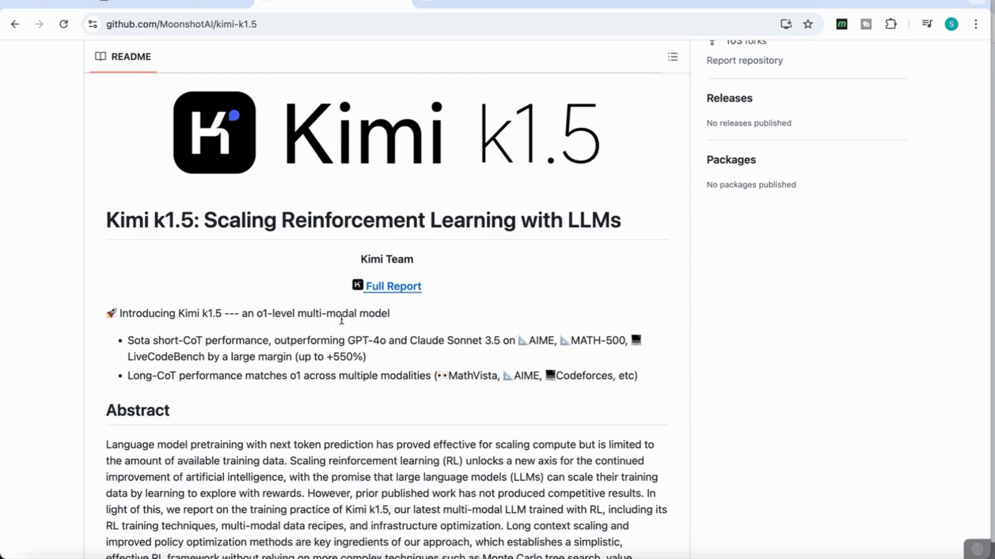
# Skim the README, then move to the Analytics Vidhya article comparing Kimi k1.5 and DeepSeek-R1
pyautogui.scroll(-2, 342, 320)
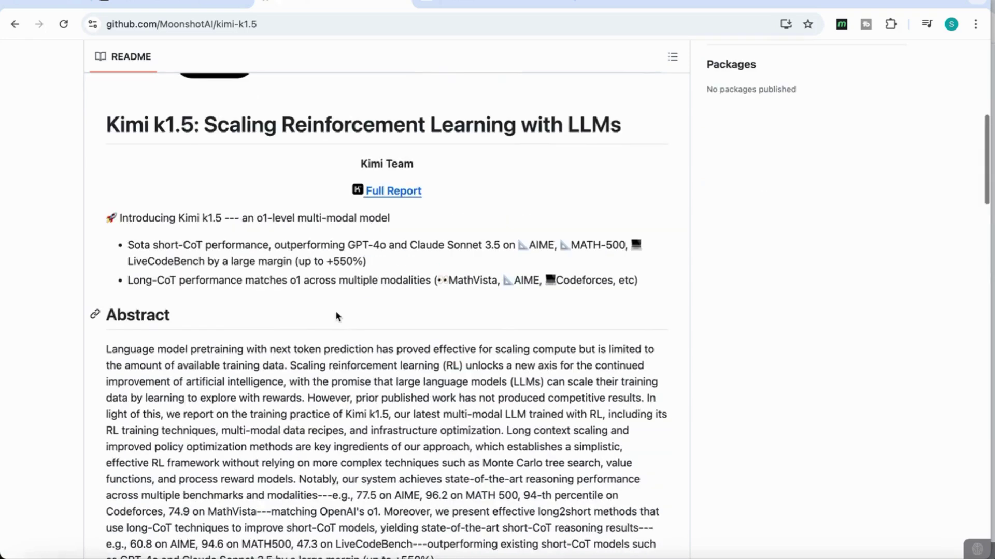
pyautogui.click(483, 6)
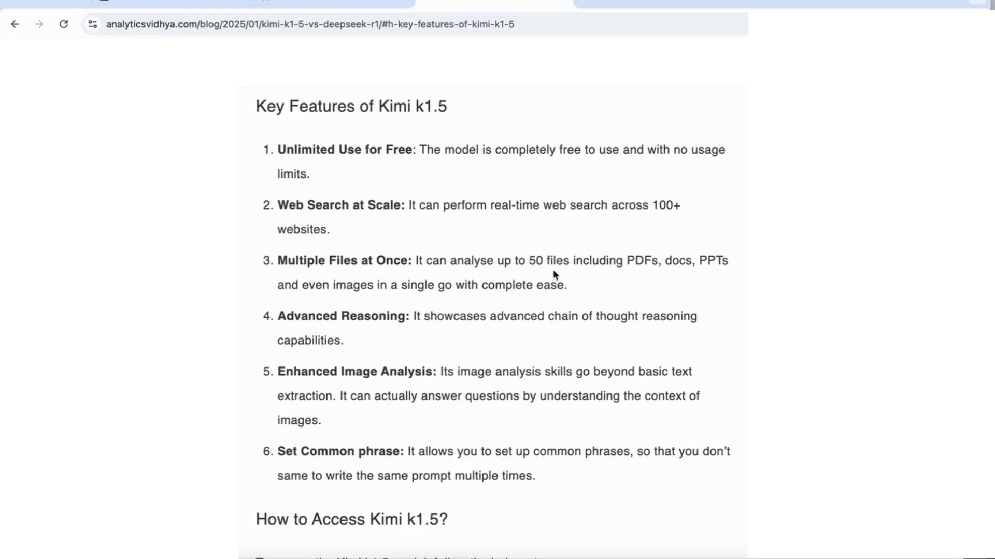
# Scroll the article from Key Features of Kimi k1.5 down to How to Access Kimi k1.5
pyautogui.scroll(-1, 413, 304)
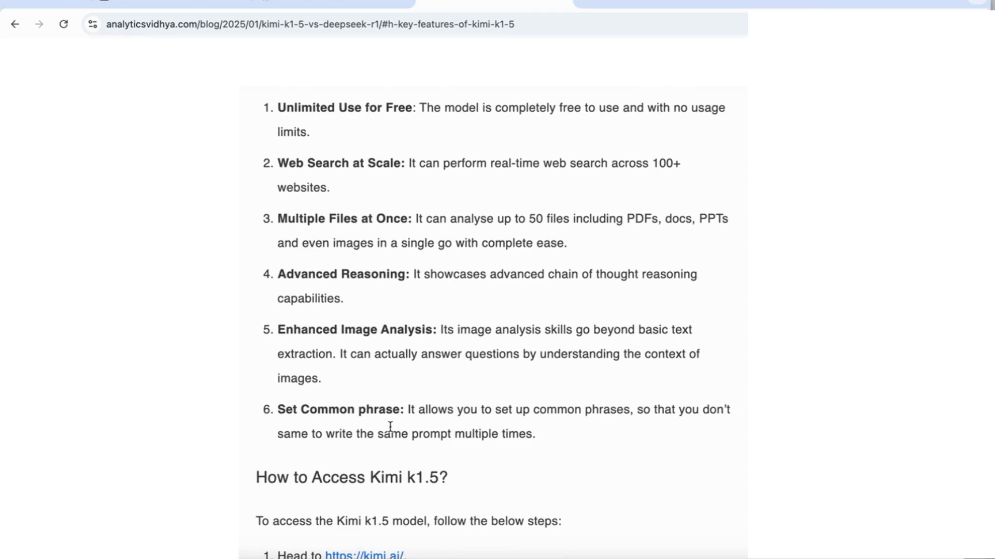
pyautogui.scroll(1, 390, 425)
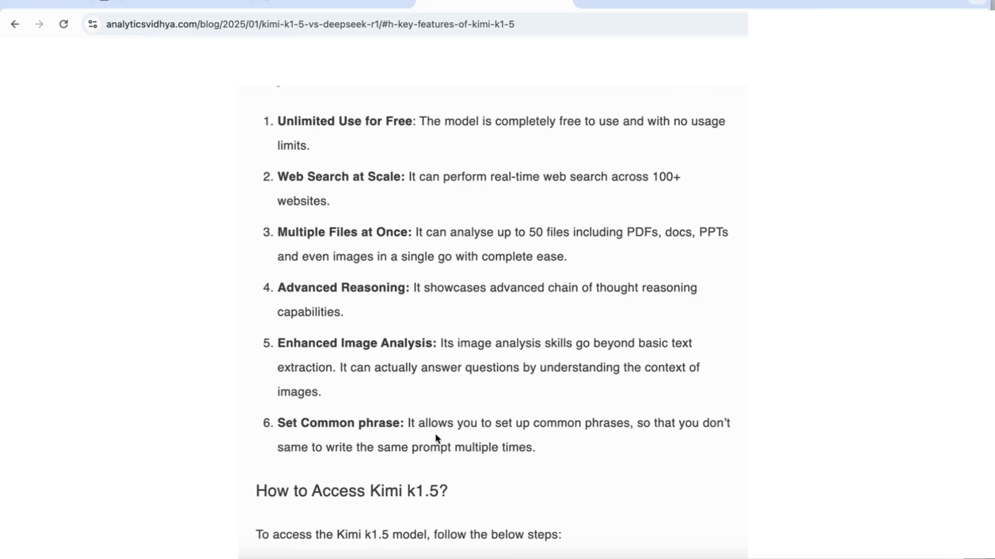
pyautogui.scroll(-6, 356, 282)
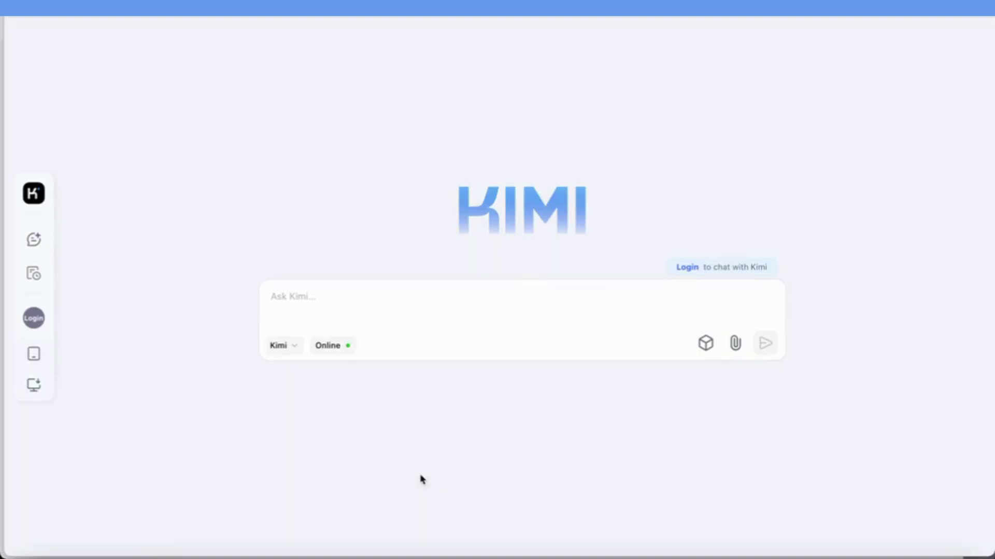
# Begin phone login to Kimi, changing the country code from +86 to +1 United States
pyautogui.click(33, 322)
pyautogui.click(416, 272)
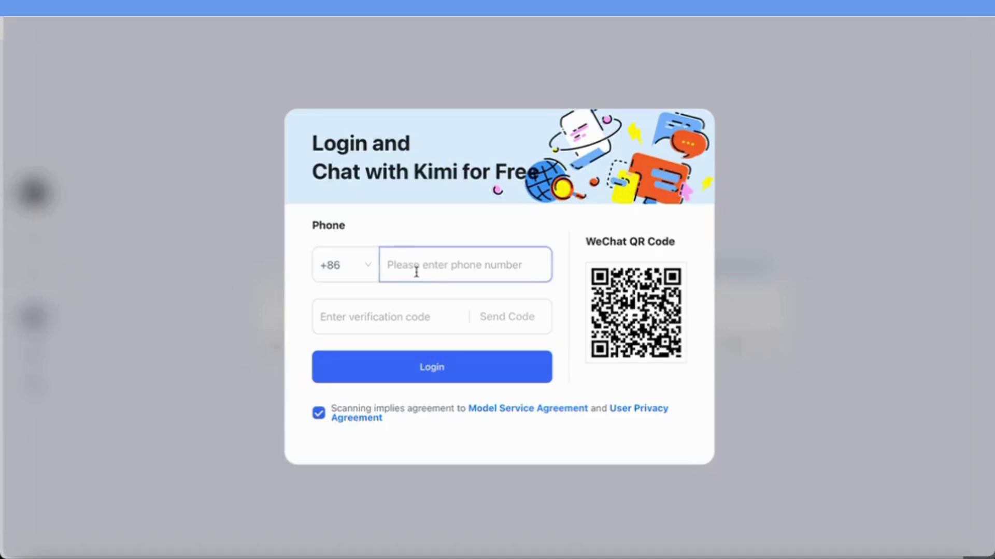
pyautogui.click(361, 267)
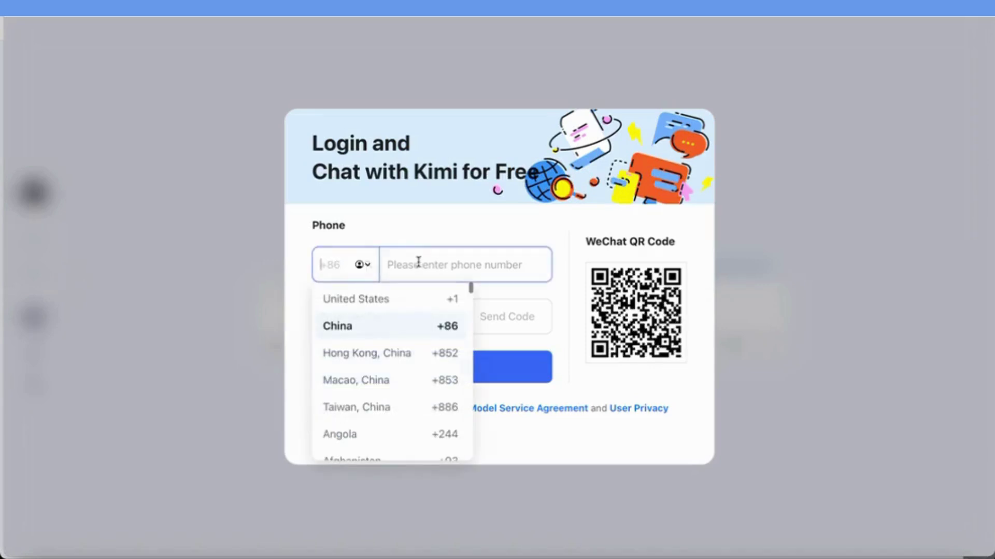
pyautogui.click(423, 295)
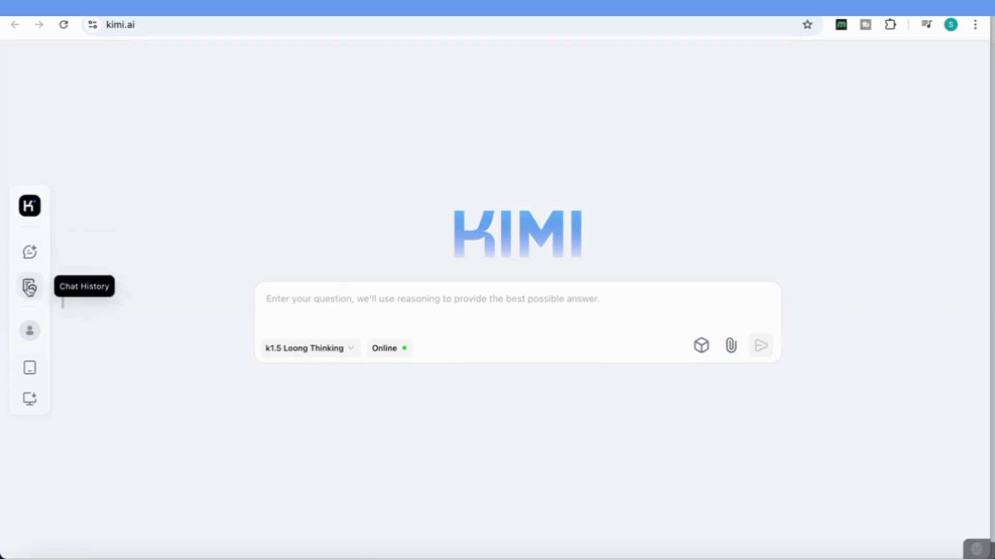
pyautogui.moveTo(27, 372)
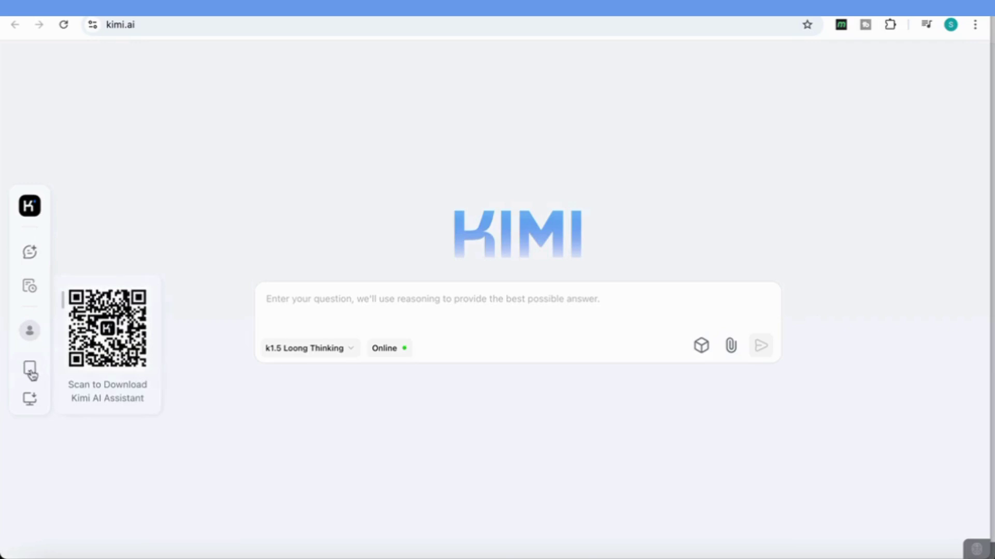
pyautogui.moveTo(24, 410)
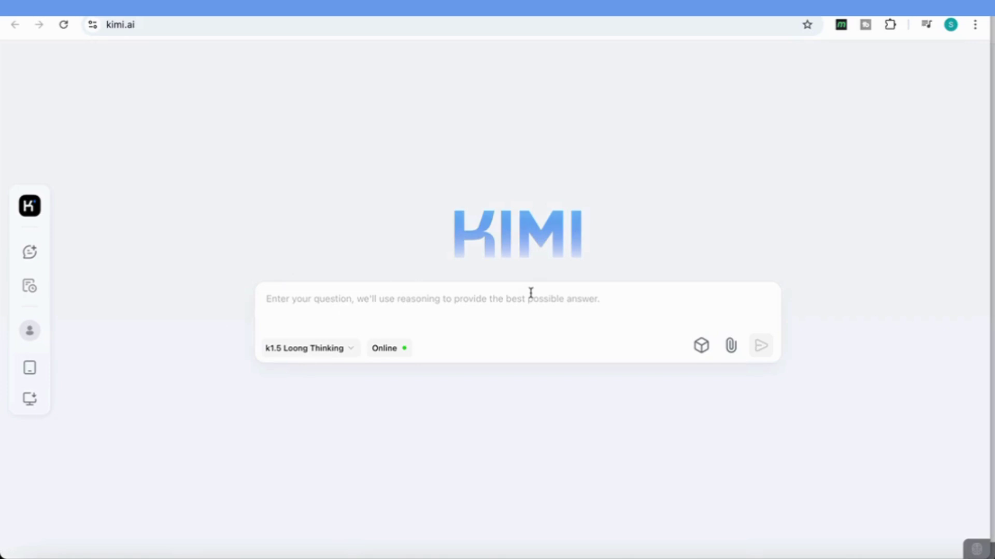
pyautogui.click(347, 354)
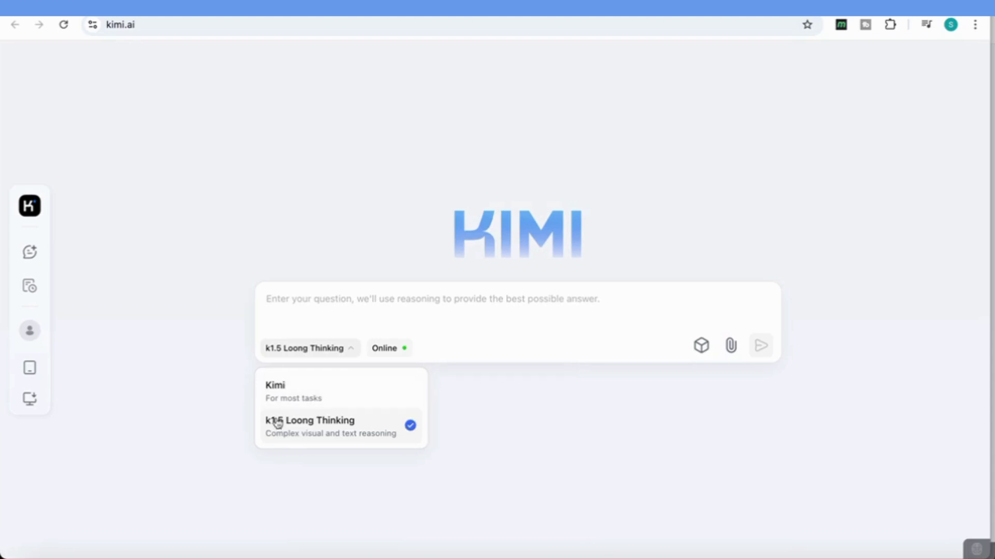
pyautogui.moveTo(297, 437)
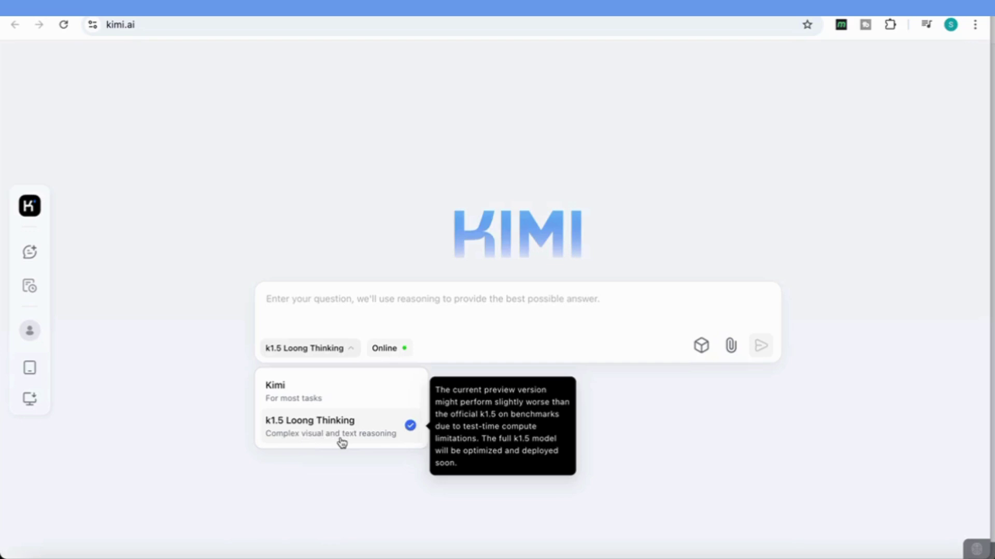
pyautogui.click(220, 405)
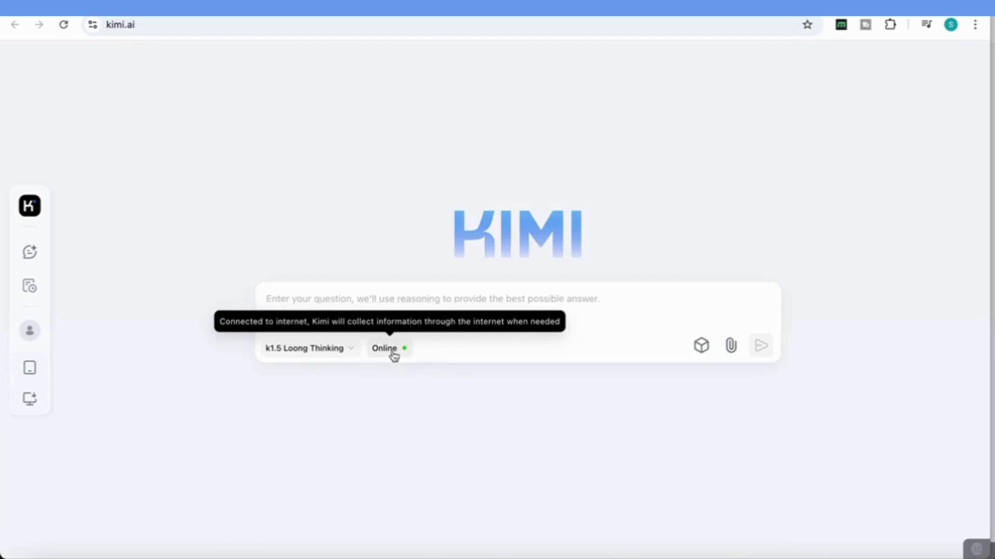
pyautogui.click(393, 355)
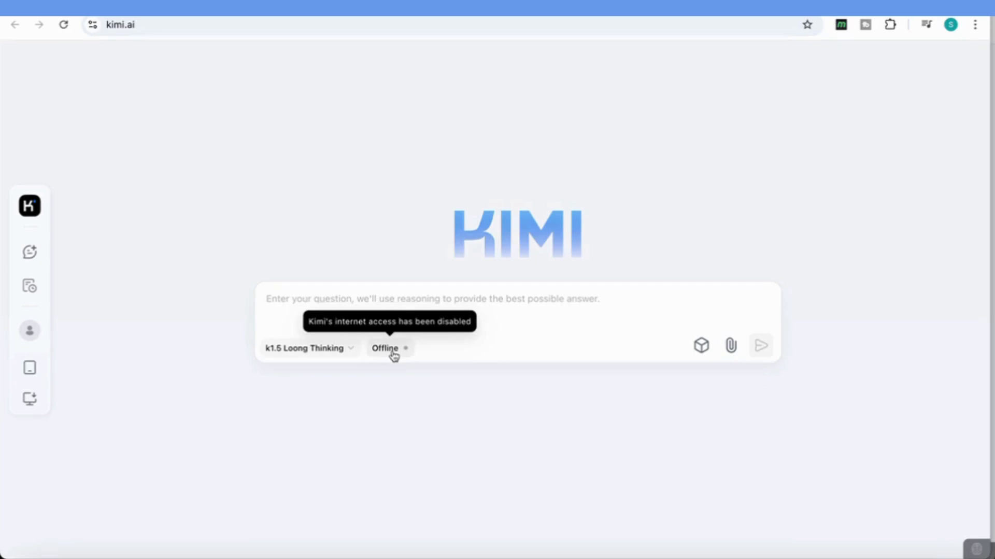
pyautogui.click(394, 356)
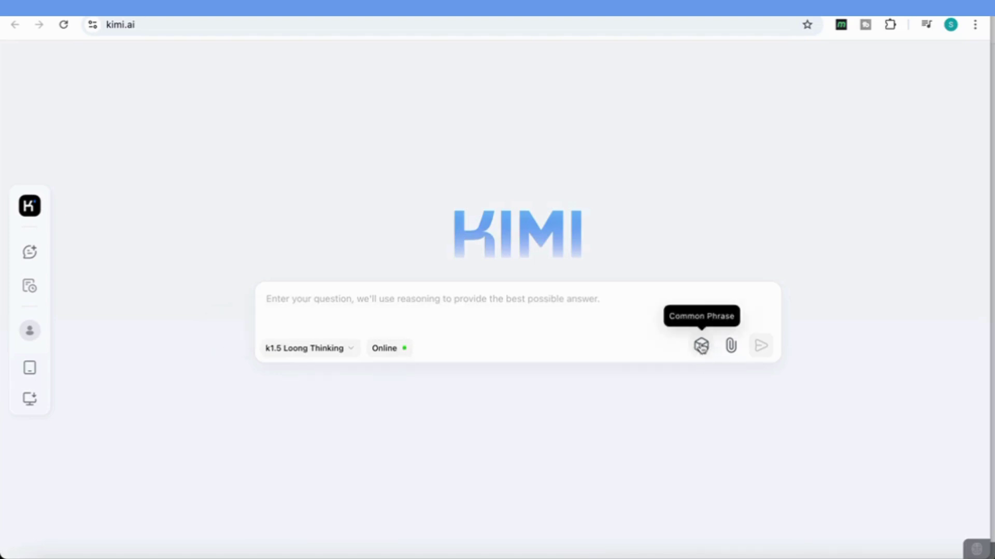
# Add 'summarise this and provide key insights' as a common phrase and insert the Key Insights Summary chip
pyautogui.click(701, 346)
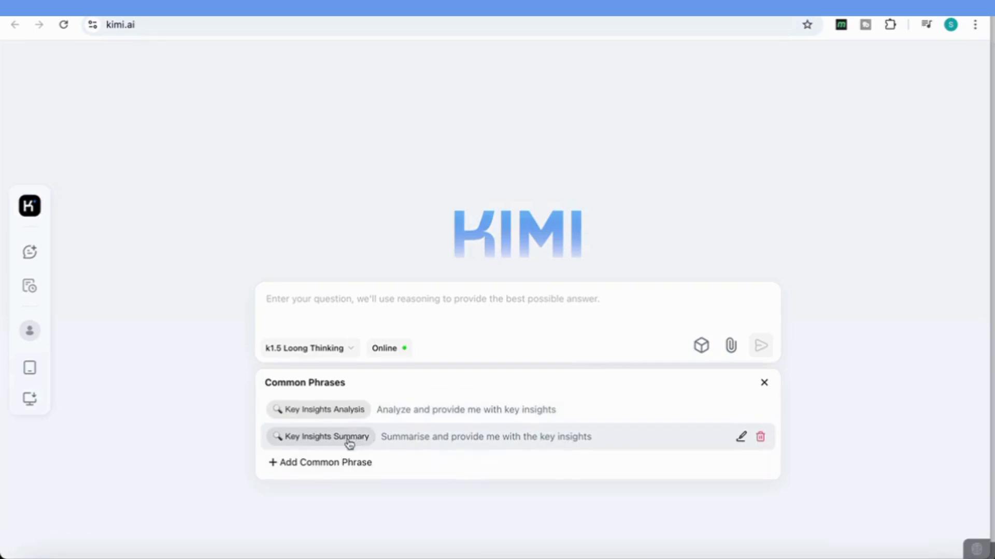
pyautogui.click(338, 466)
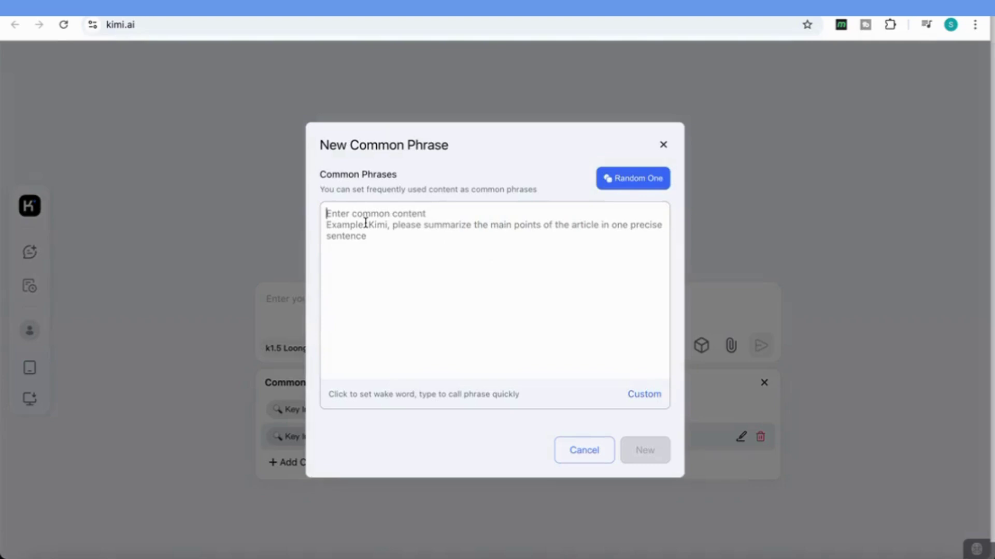
pyautogui.write('summarise this and provide key insights')
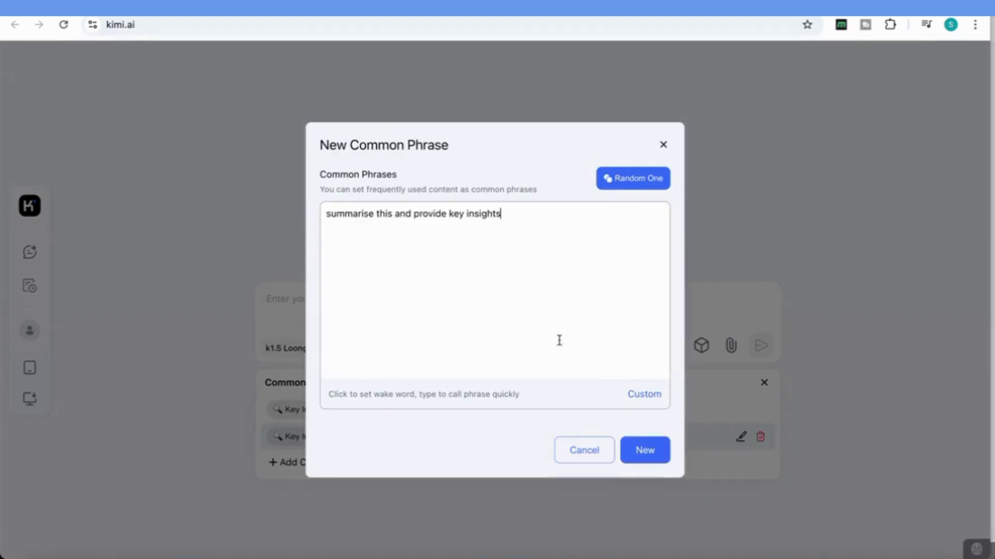
pyautogui.click(639, 461)
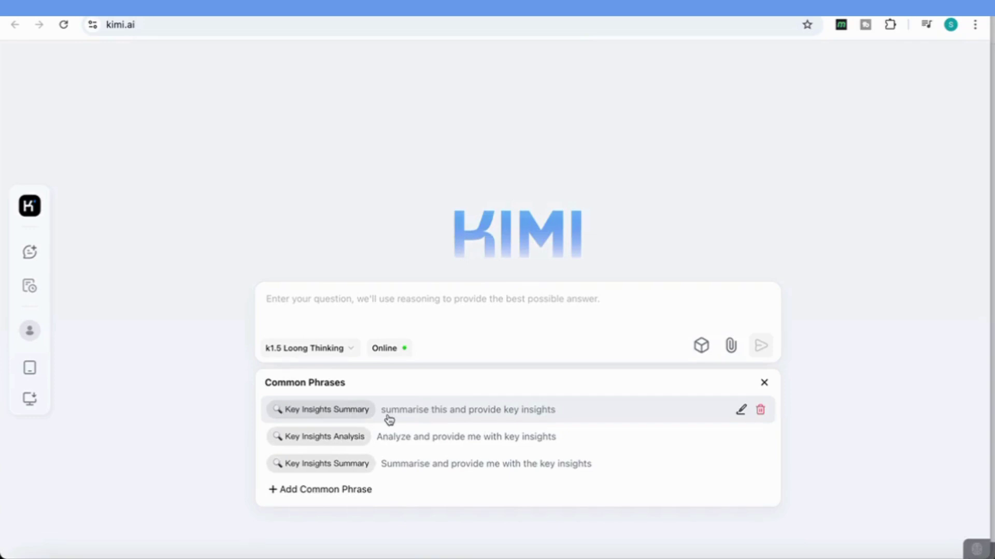
pyautogui.click(339, 415)
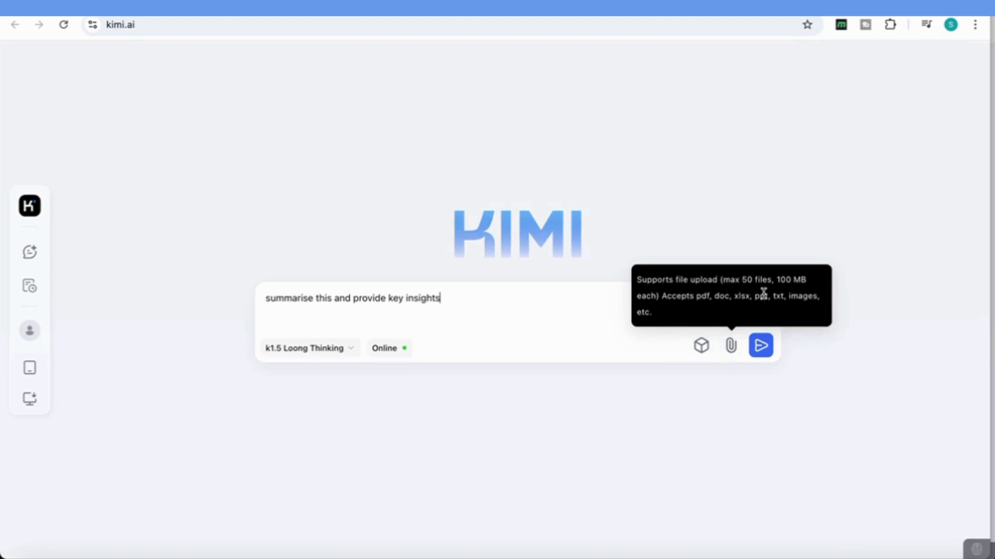
# Send the ECG diagram screenshot with 'Analyze this image and explain it', internet access Offline
pyautogui.press('Return')
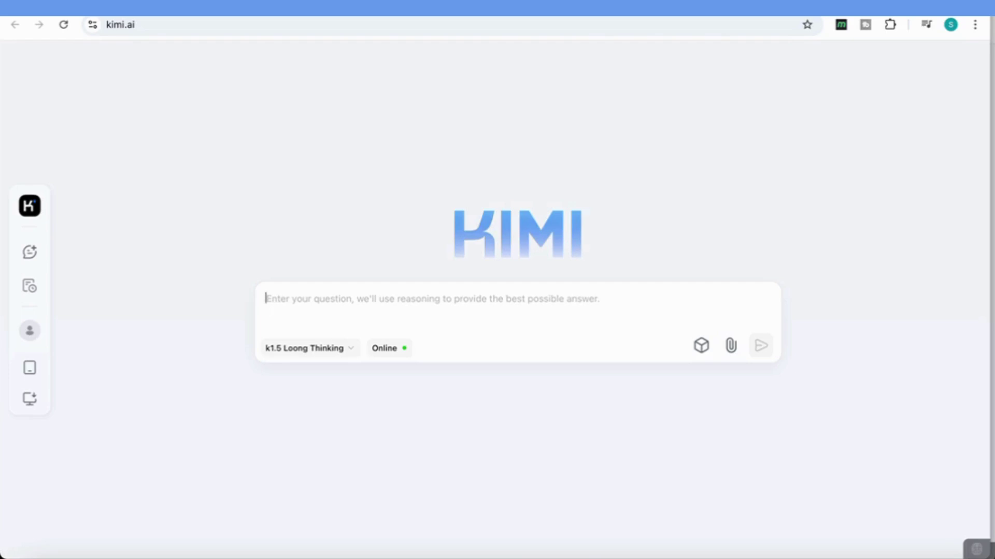
pyautogui.hotkey('ctrl', 'v')
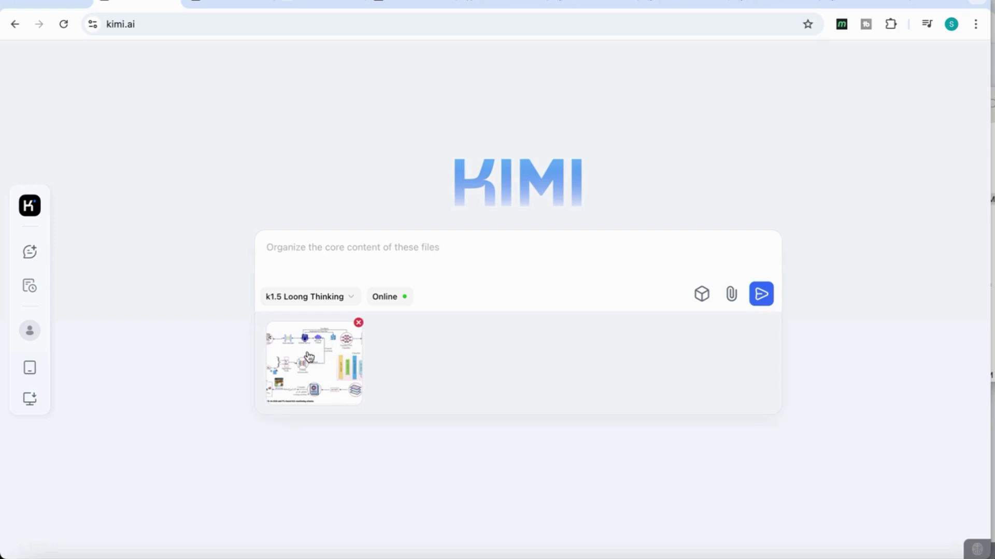
pyautogui.write('Analyze this image and explain it')
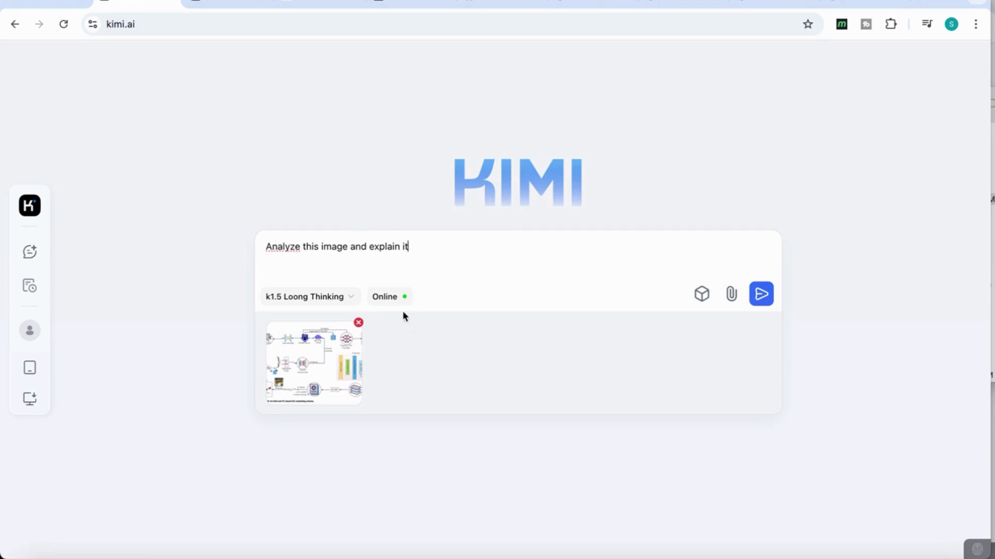
pyautogui.click(395, 299)
pyautogui.click(761, 294)
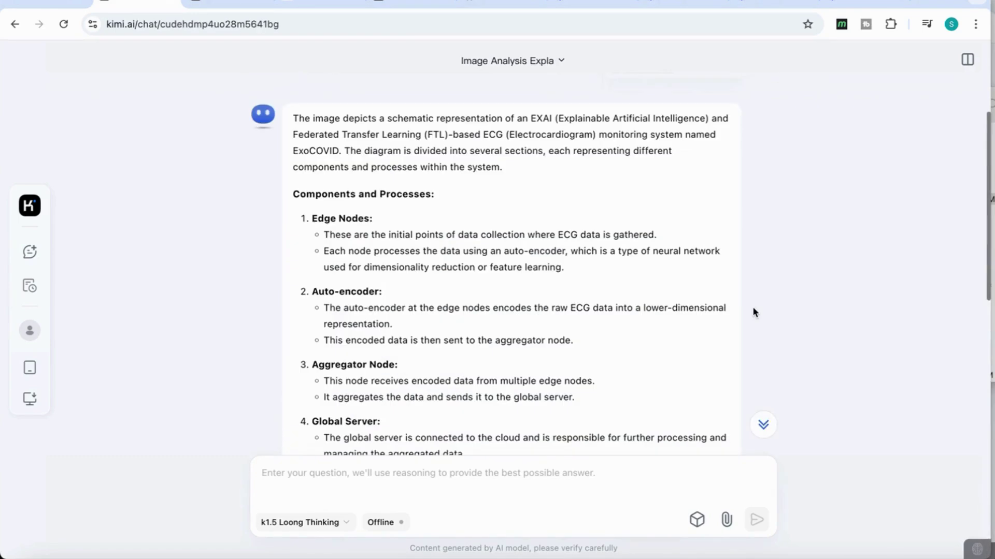
# Read through the ECG diagram explanation and preview the attached screenshot
pyautogui.scroll(-5, 683, 306)
pyautogui.scroll(-8, 681, 306)
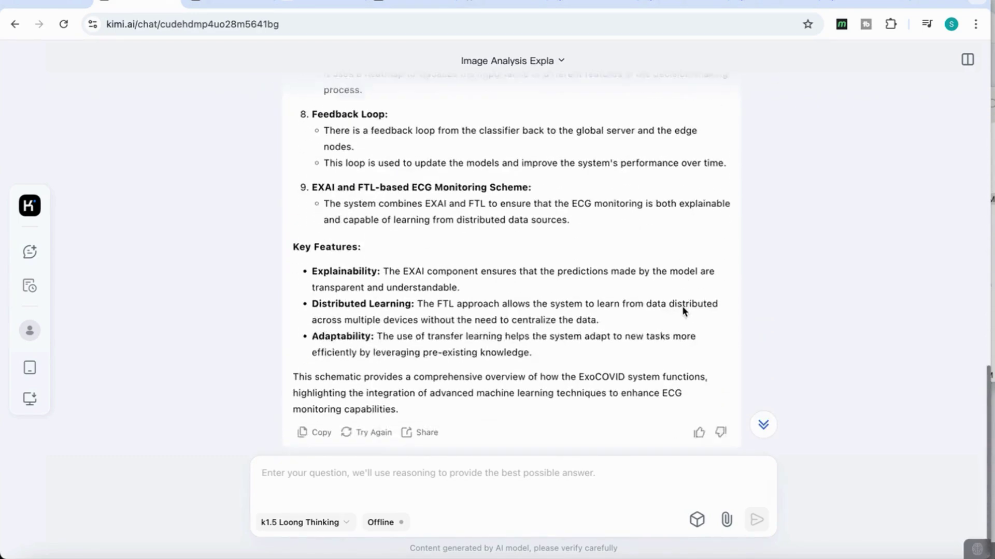
pyautogui.scroll(10, 428, 216)
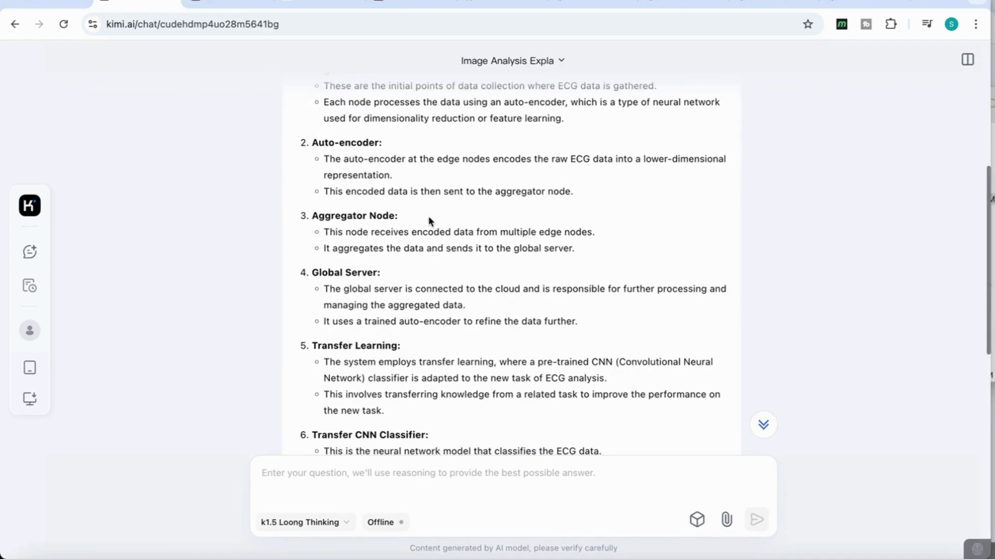
pyautogui.scroll(-1, 428, 215)
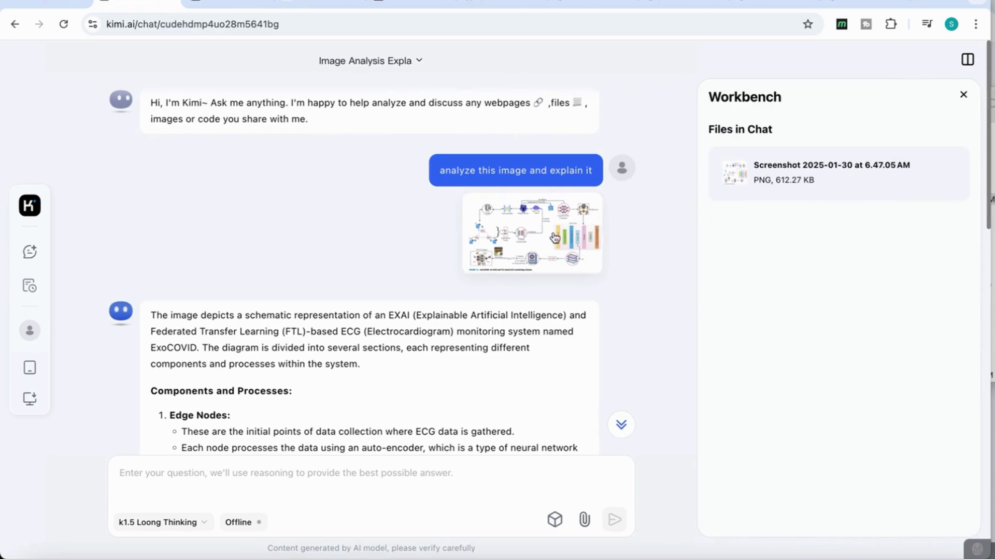
pyautogui.click(552, 237)
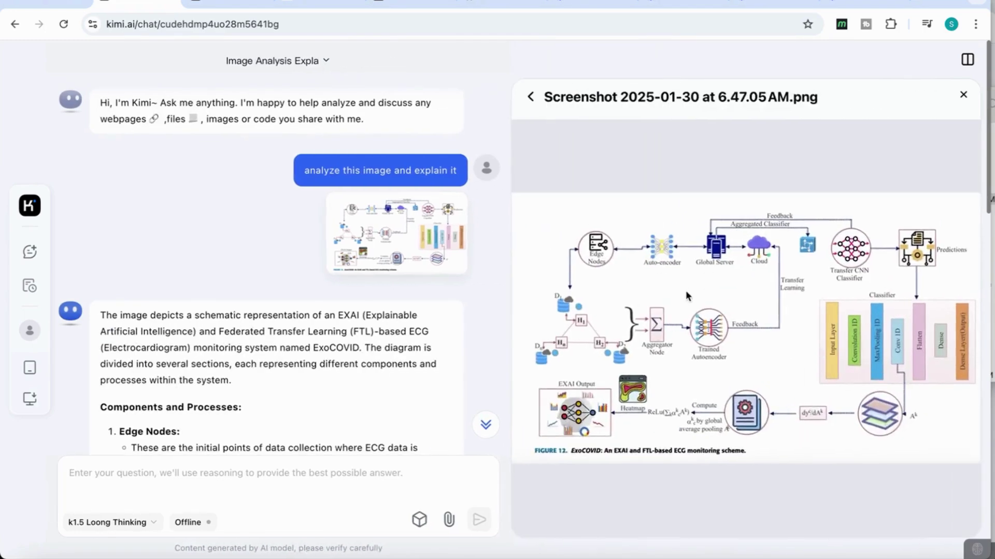
pyautogui.scroll(-8, 406, 344)
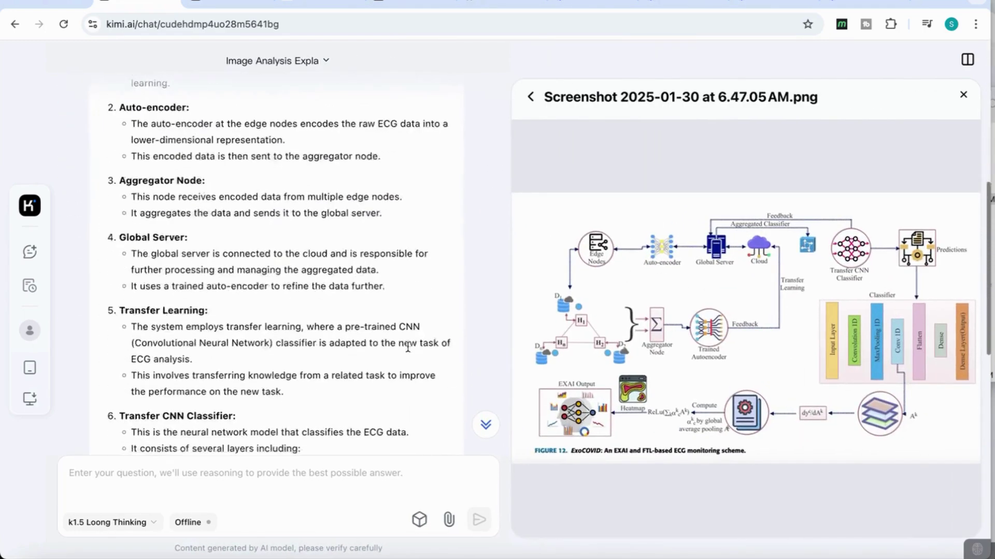
pyautogui.scroll(3, 636, 256)
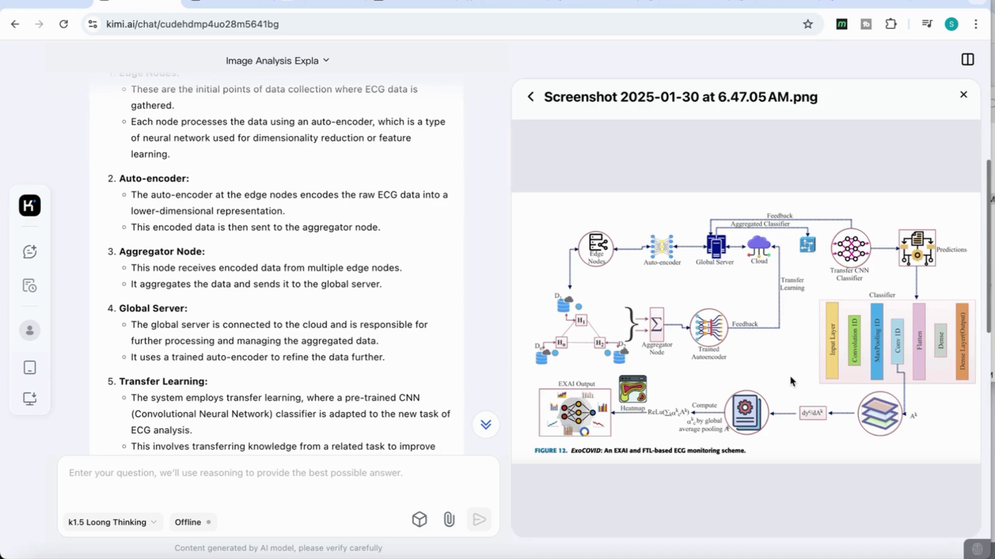
pyautogui.scroll(4, 353, 359)
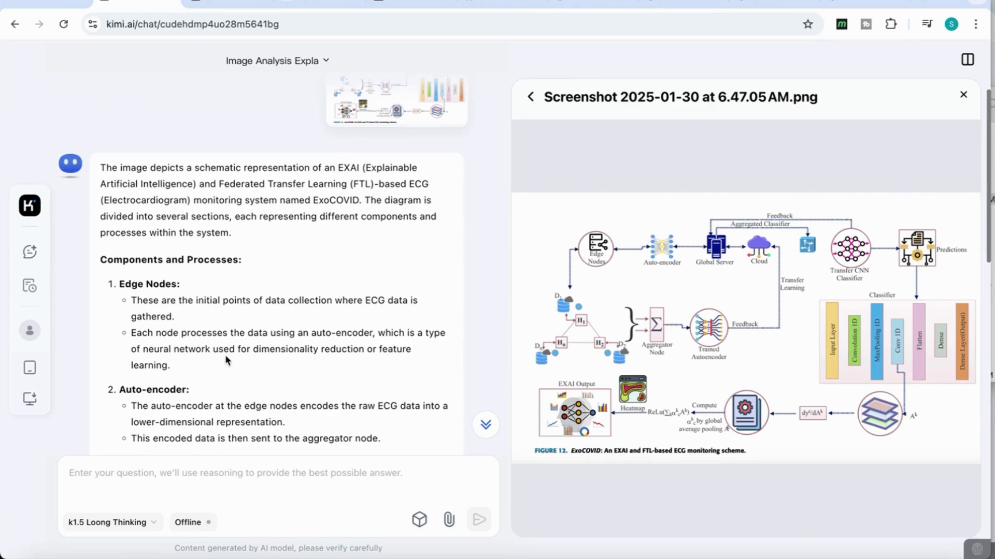
# Scroll to the end of the answer and return to the Kimi home page
pyautogui.scroll(-1, 459, 309)
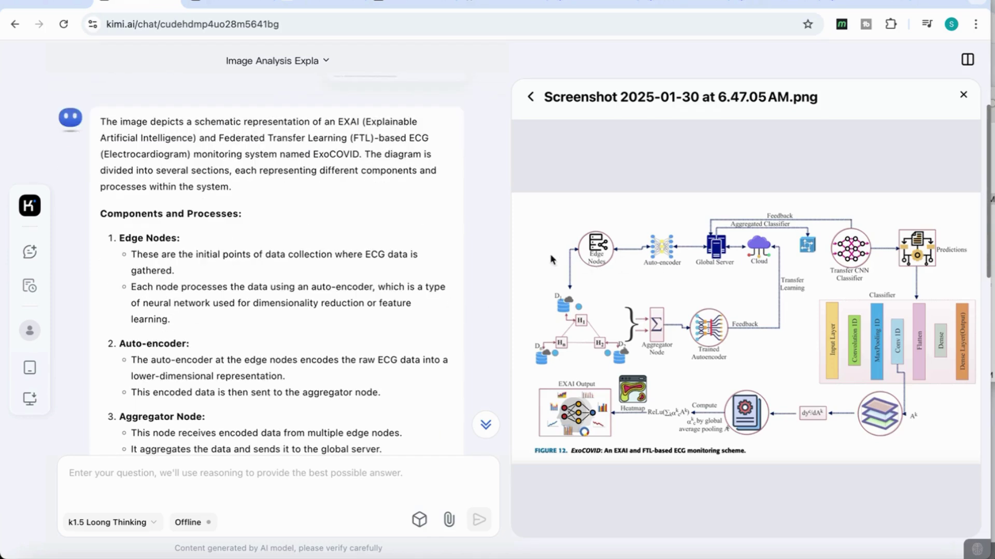
pyautogui.scroll(-10, 329, 362)
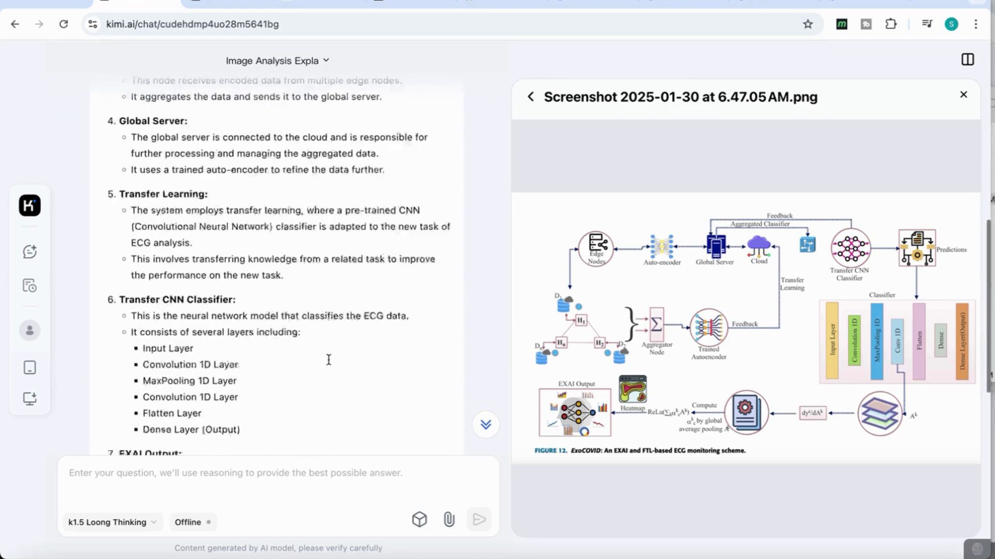
pyautogui.scroll(-7, 329, 362)
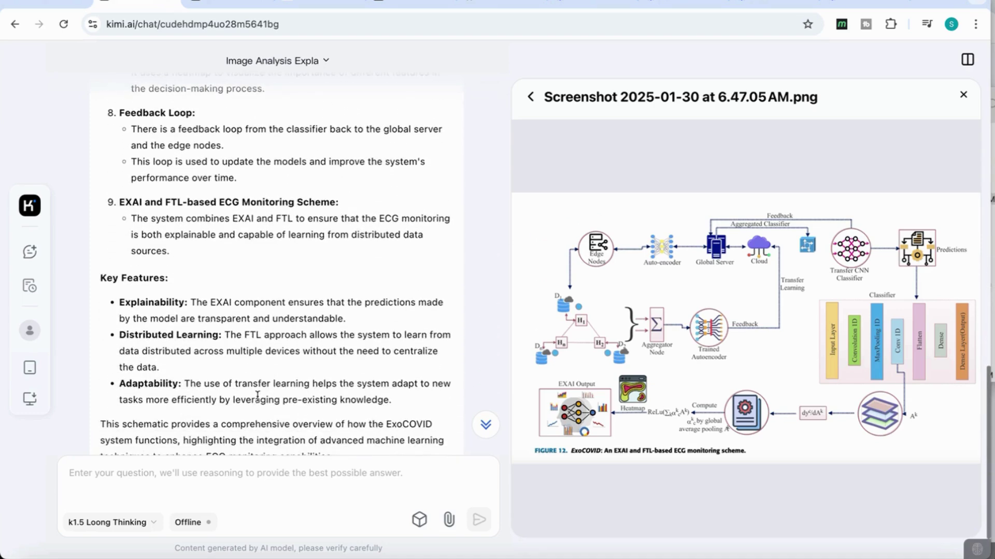
pyautogui.scroll(-2, 258, 398)
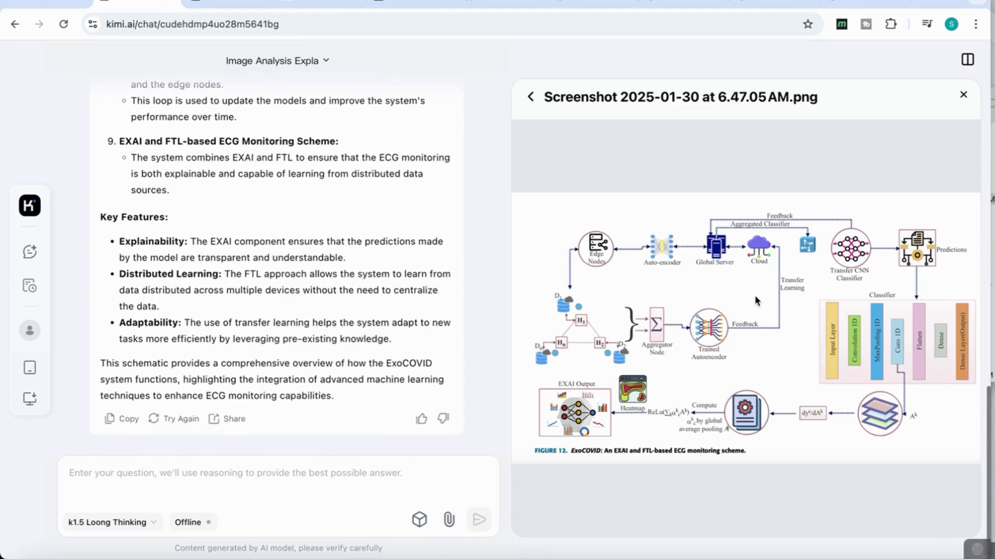
pyautogui.scroll(14, 407, 228)
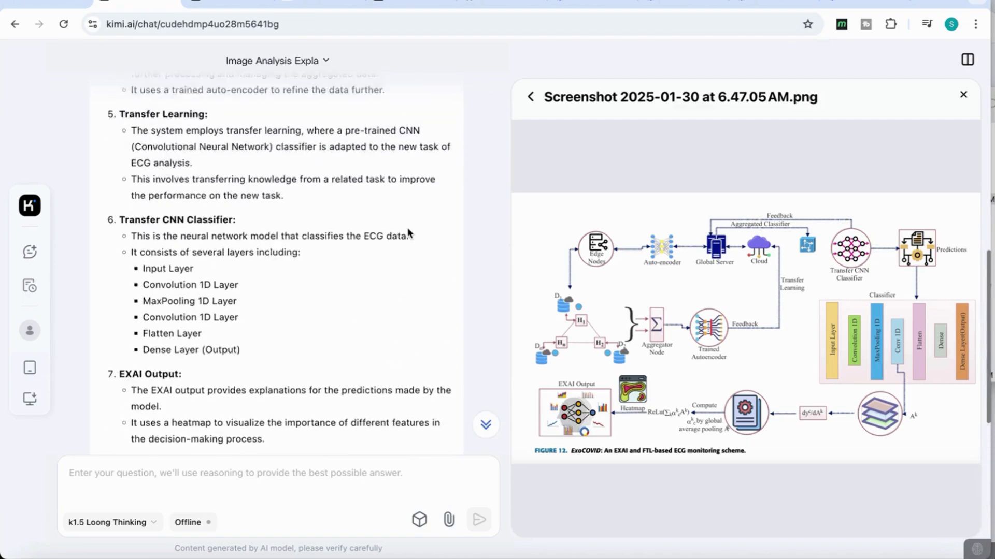
pyautogui.scroll(-2, 428, 308)
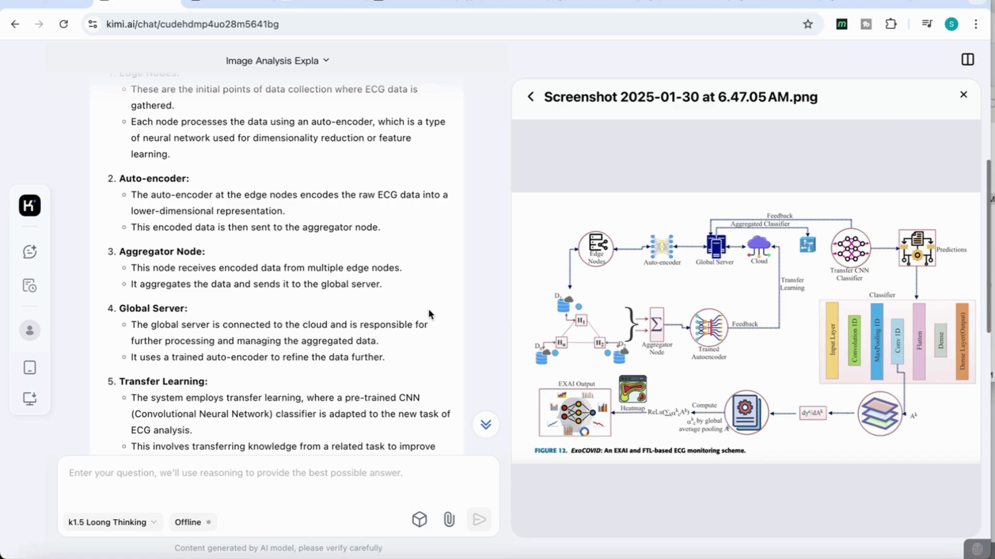
pyautogui.click(30, 207)
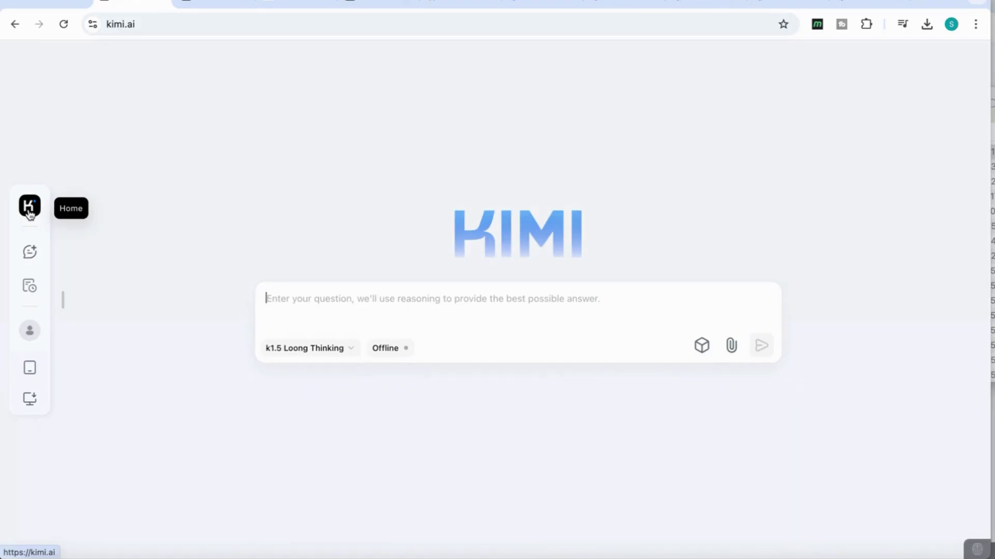
# Ask which option combining the two cube shapes gives, with the puzzle image attached, then preview it
pyautogui.hotkey('ctrl', 'v')
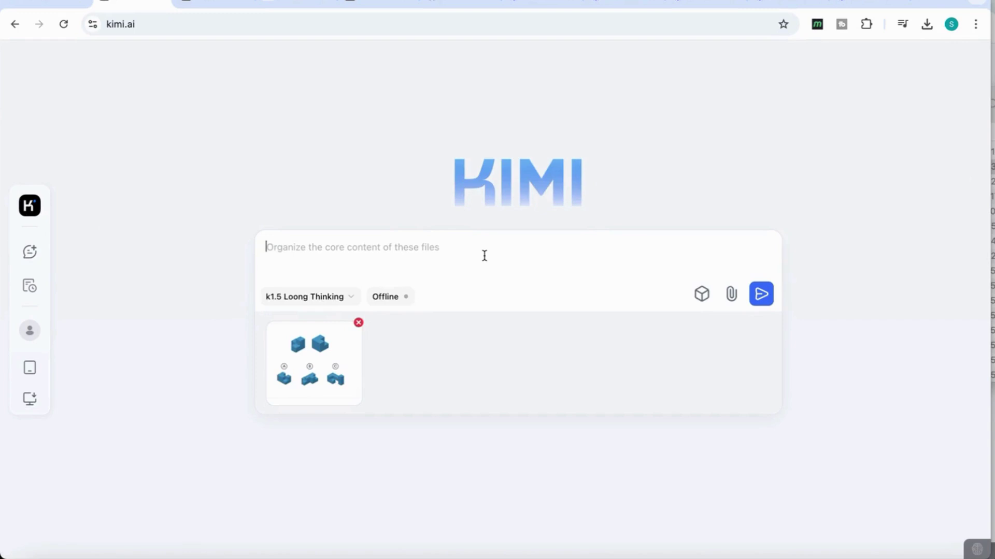
pyautogui.write('Choose the shape that could be the result if these two shapes were combined and no other changes were made.')
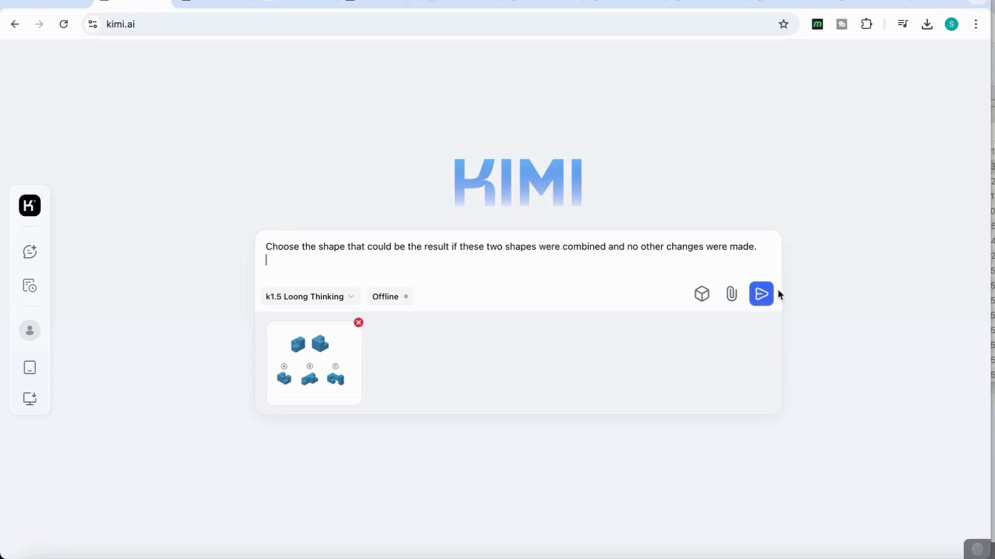
pyautogui.click(761, 294)
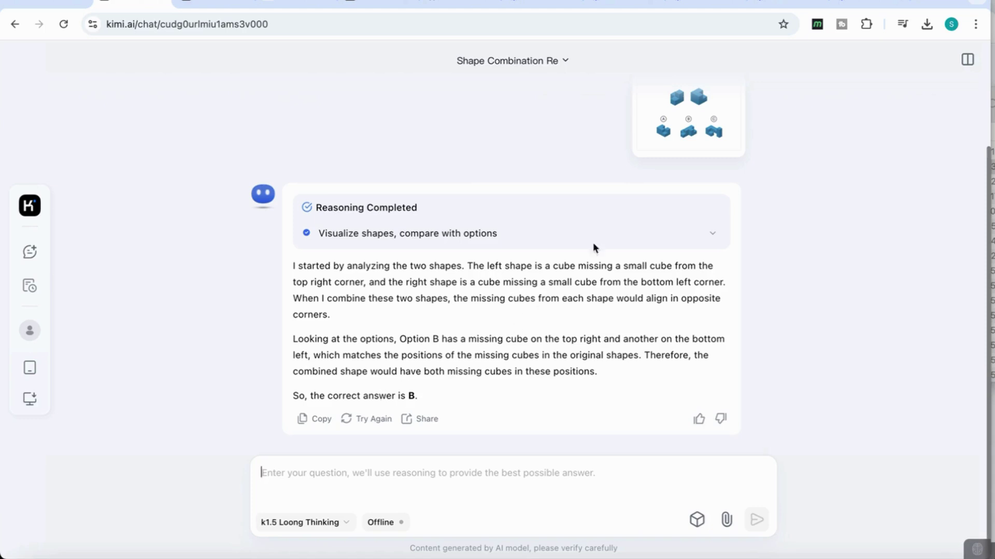
pyautogui.click(687, 116)
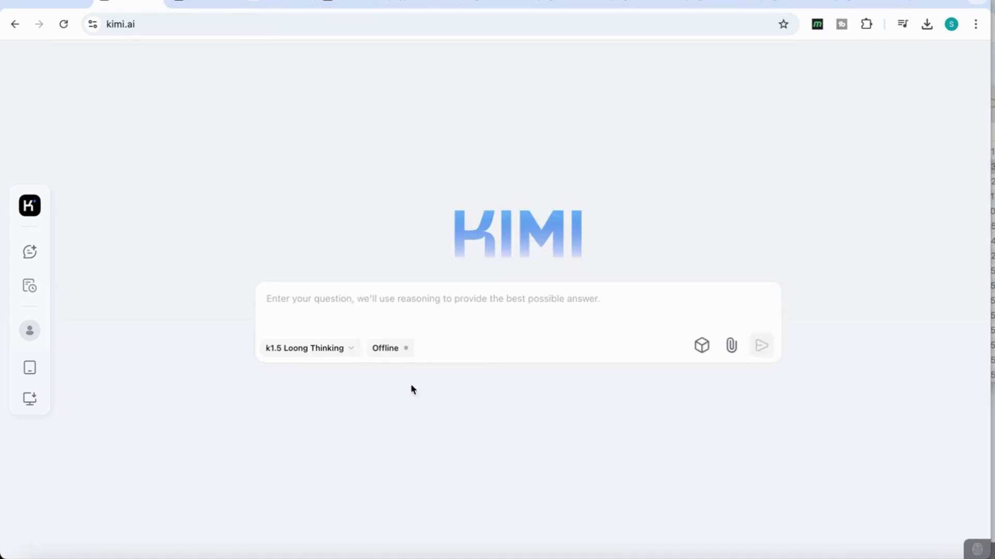
# Switch internet access Online and send 'find me the latest statistics on AI usage'
pyautogui.click(387, 350)
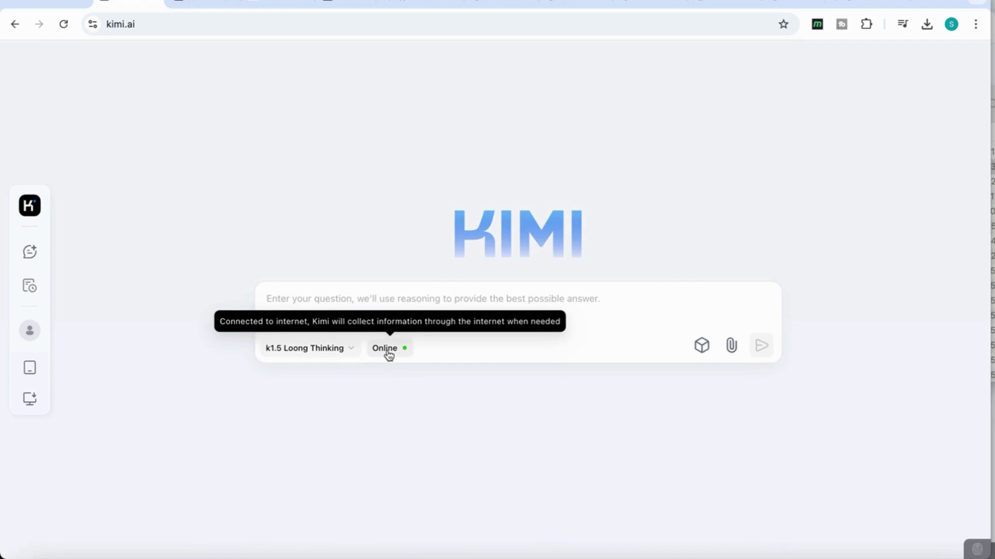
pyautogui.click(364, 298)
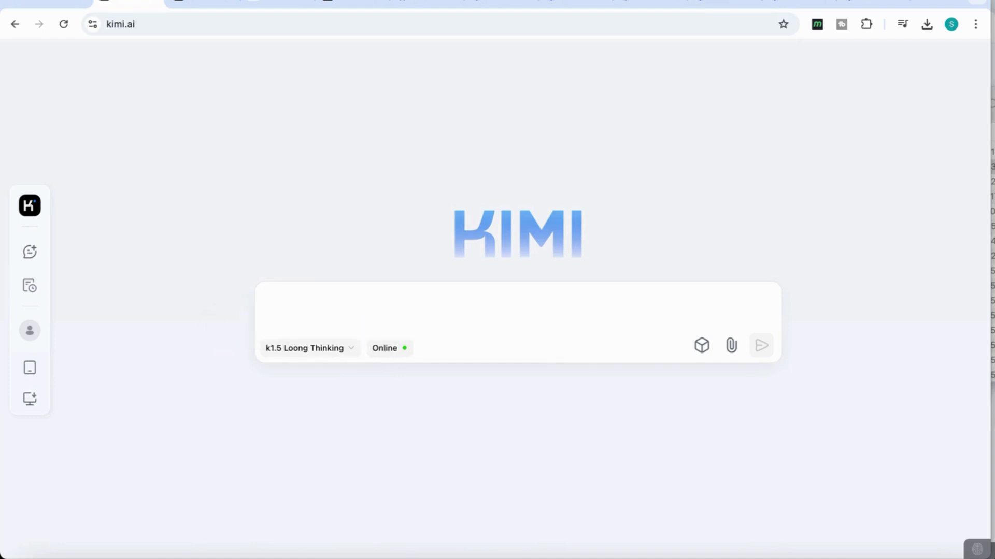
pyautogui.write('find me the latest statistics on AI usage')
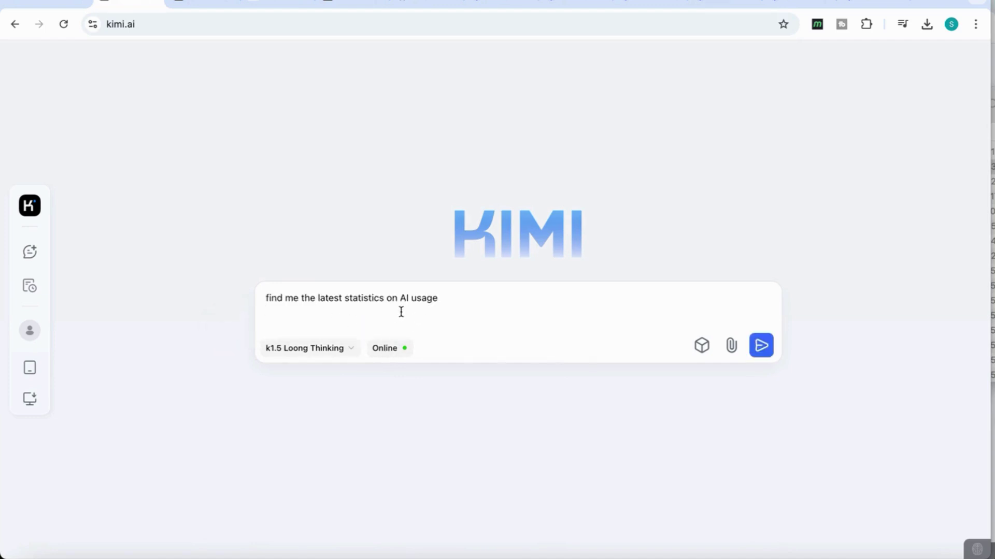
pyautogui.click(761, 346)
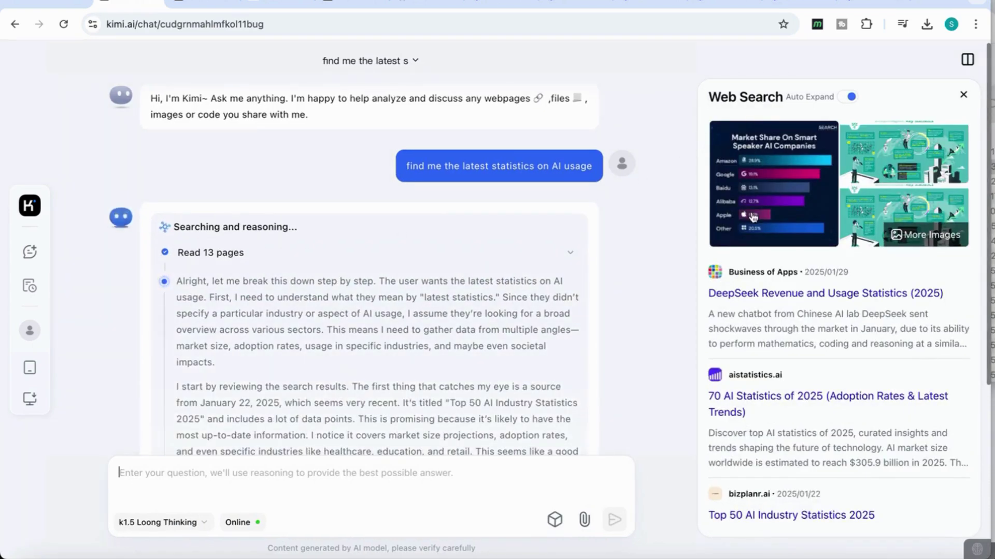
# Expand the 'Read 13 pages' search queries and the summarizing reasoning text
pyautogui.scroll(-8, 751, 347)
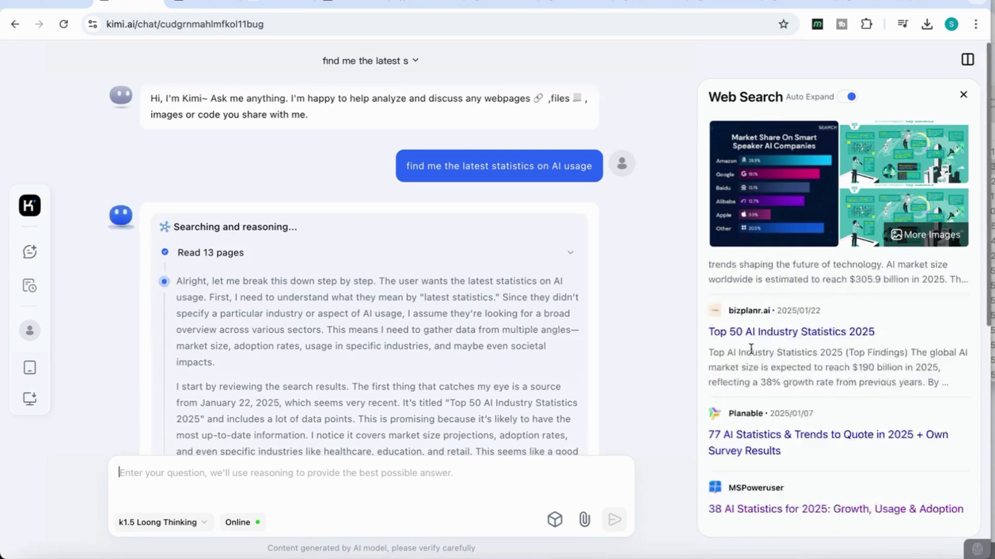
pyautogui.scroll(-5, 750, 347)
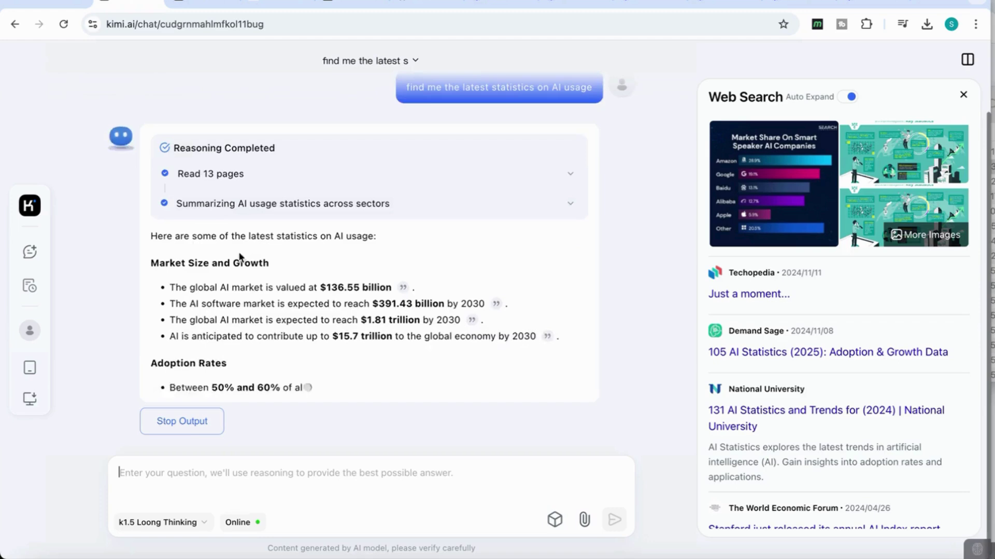
pyautogui.click(248, 167)
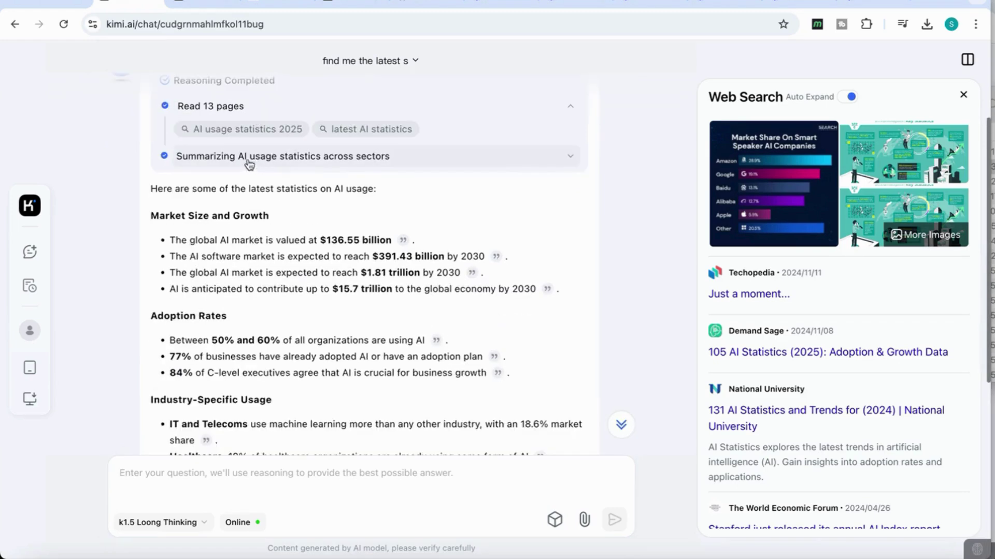
pyautogui.click(333, 164)
# Scroll through the reasoning to the answer on market size, adoption, industry and consumer AI usage
pyautogui.scroll(-8, 307, 222)
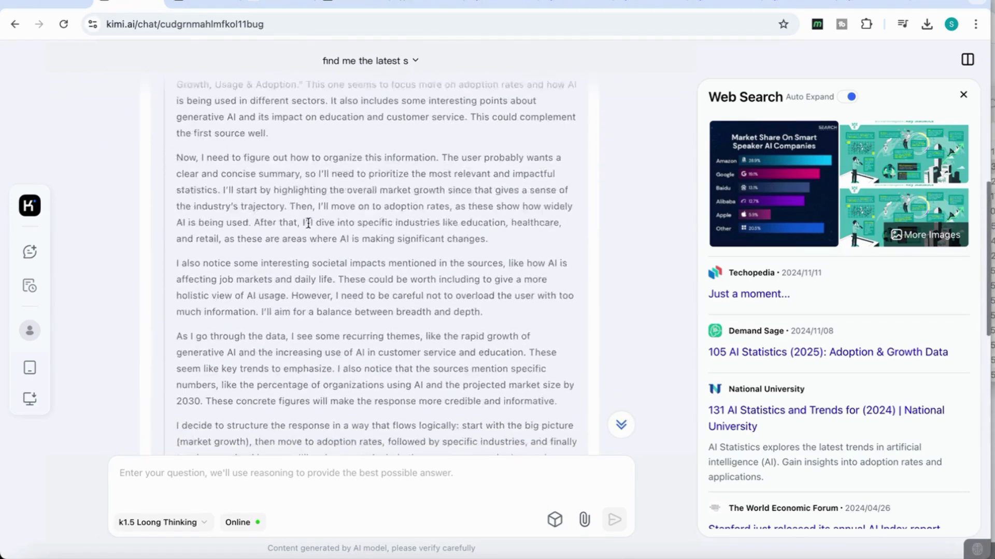
pyautogui.scroll(-2, 308, 223)
pyautogui.scroll(7, 326, 207)
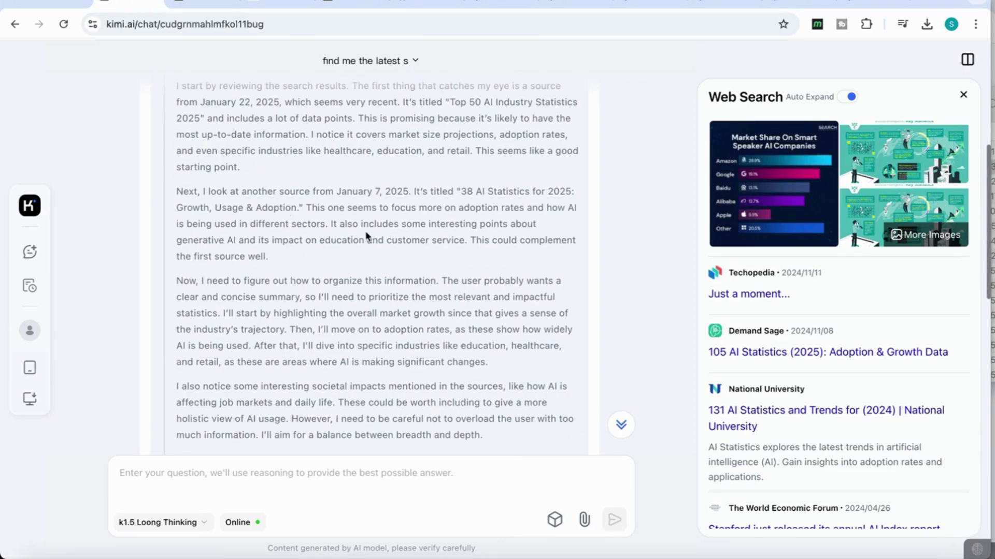
pyautogui.scroll(-1, 464, 244)
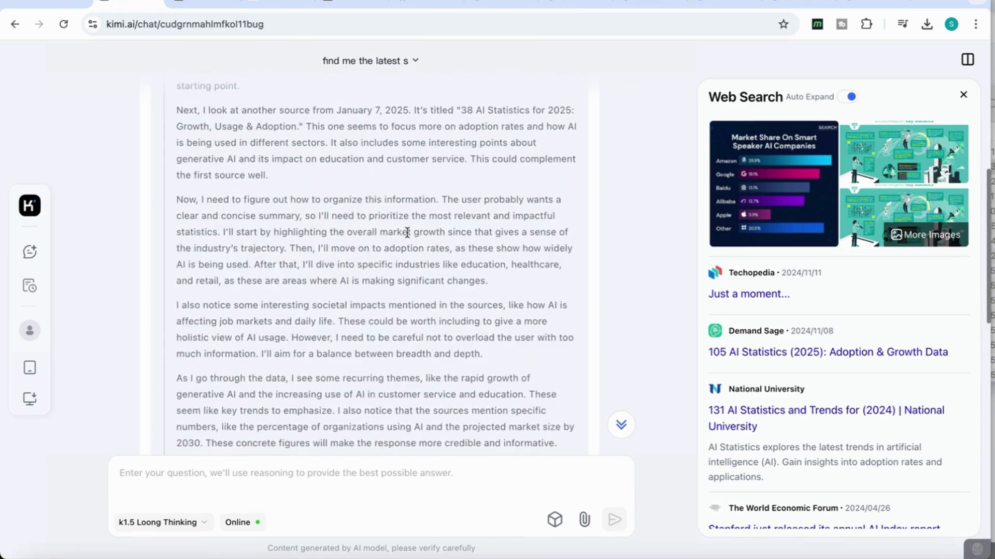
pyautogui.scroll(-2, 407, 232)
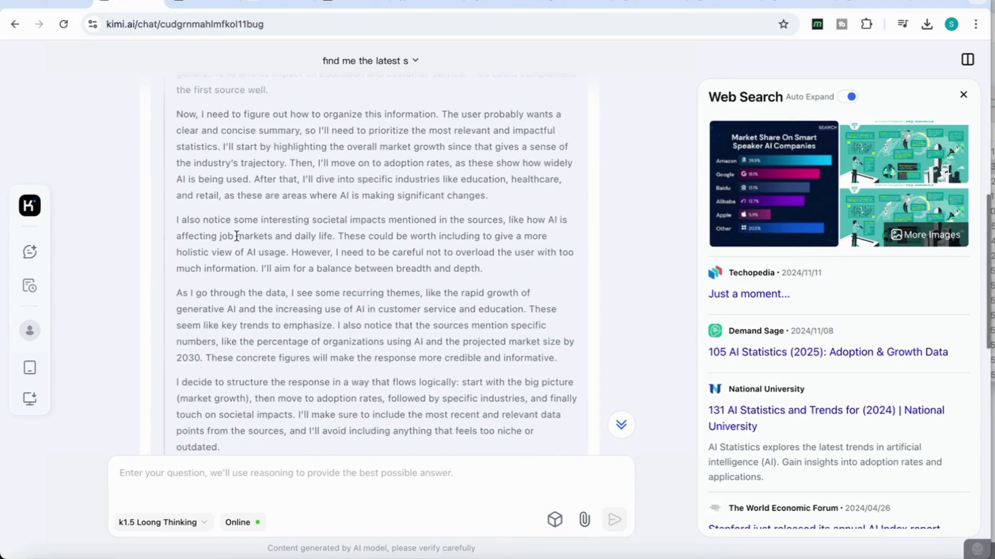
pyautogui.scroll(-1, 402, 206)
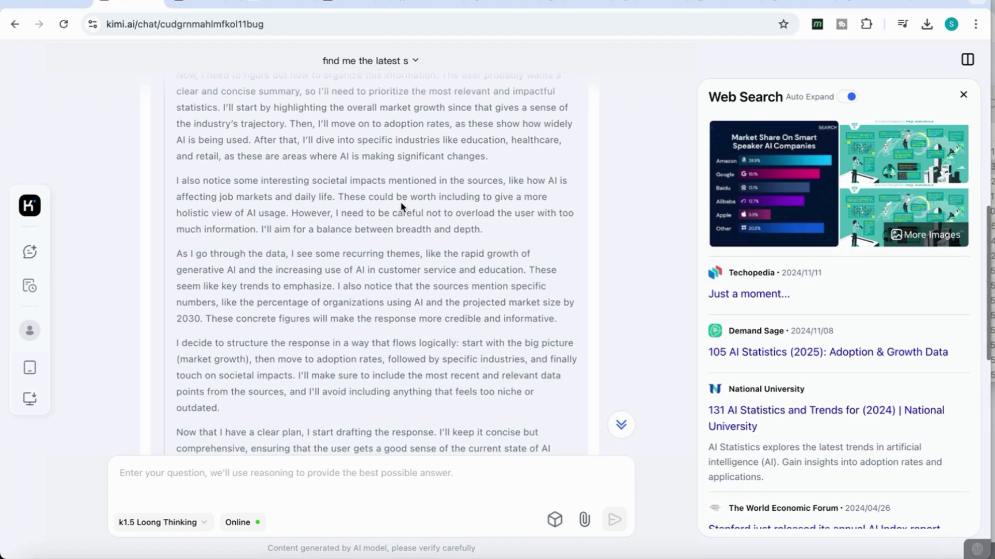
pyautogui.scroll(-2, 402, 206)
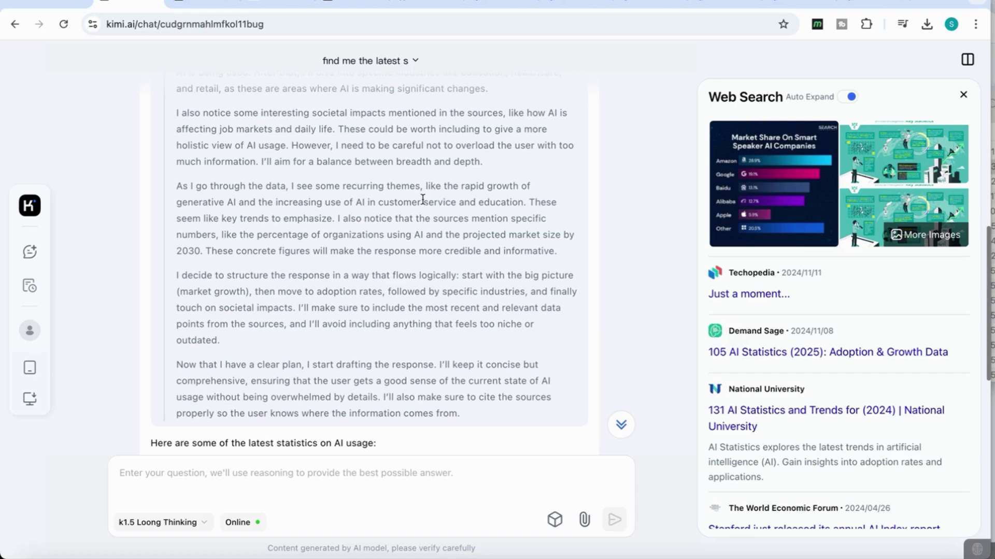
pyautogui.scroll(-1, 422, 200)
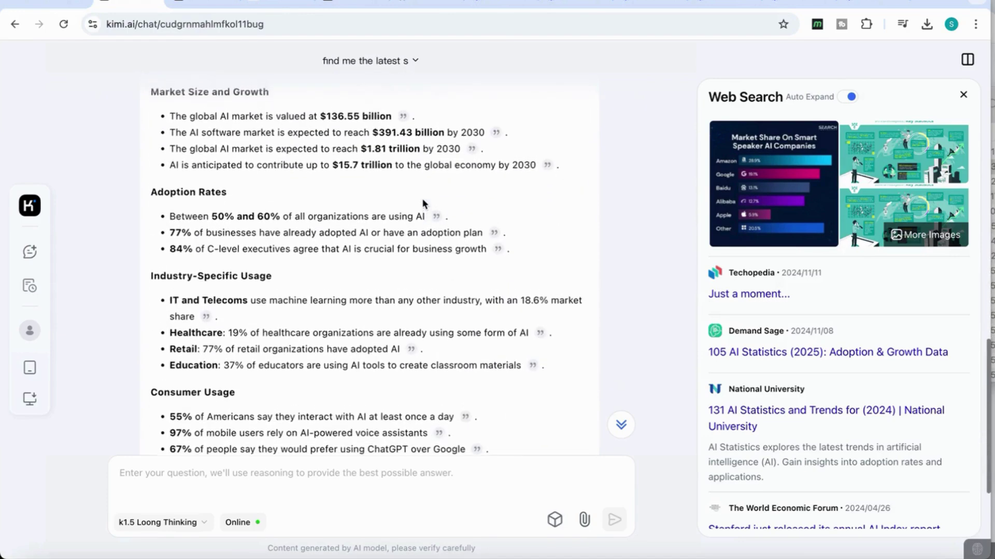
pyautogui.scroll(1, 422, 203)
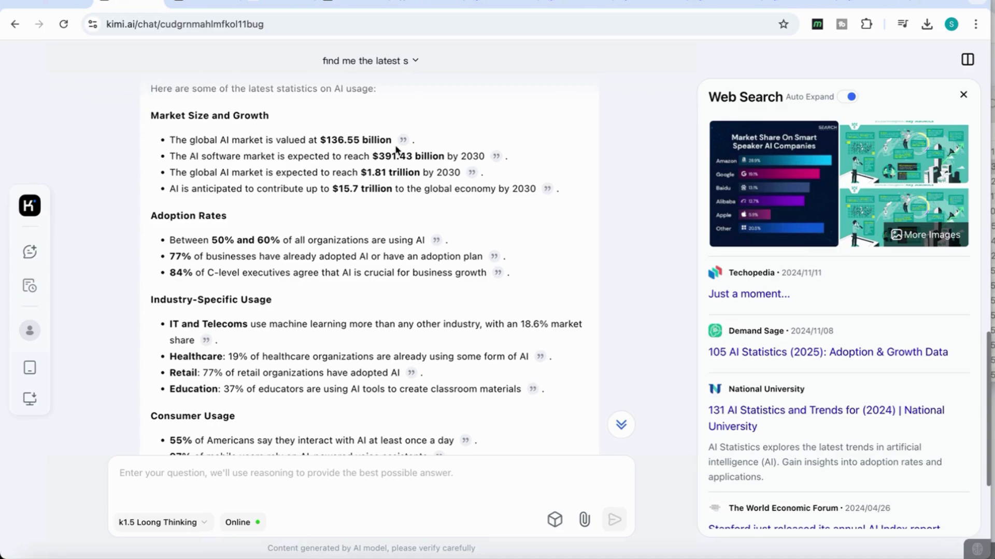
pyautogui.scroll(-1, 330, 231)
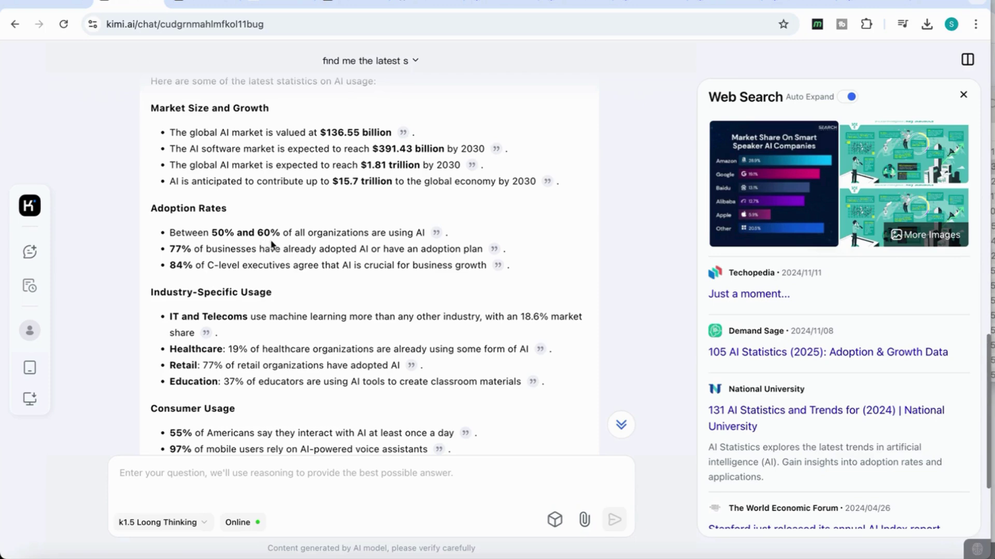
# Open the '38 AI Statistics for 2025' article cited for the 50–60% adoption figure and scroll through it
pyautogui.click(436, 233)
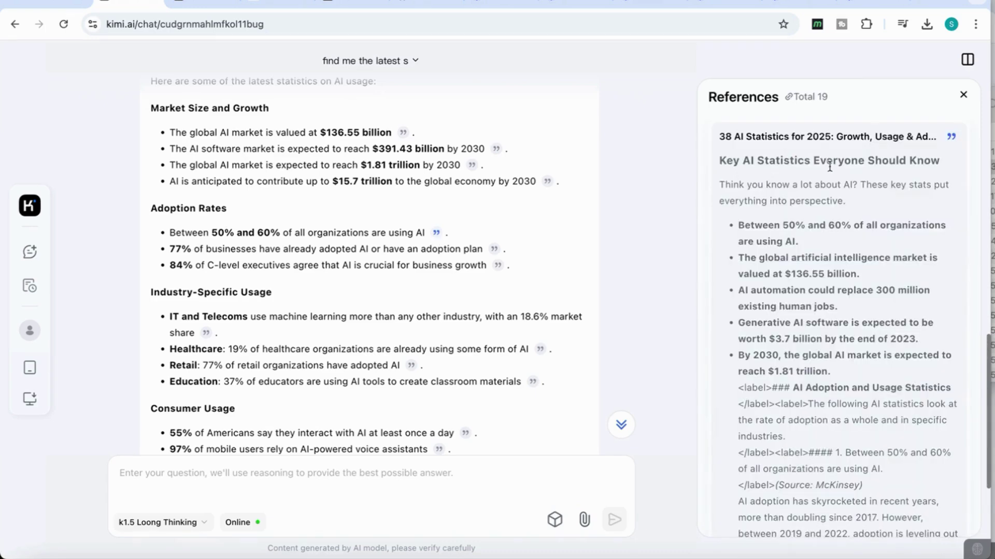
pyautogui.click(952, 138)
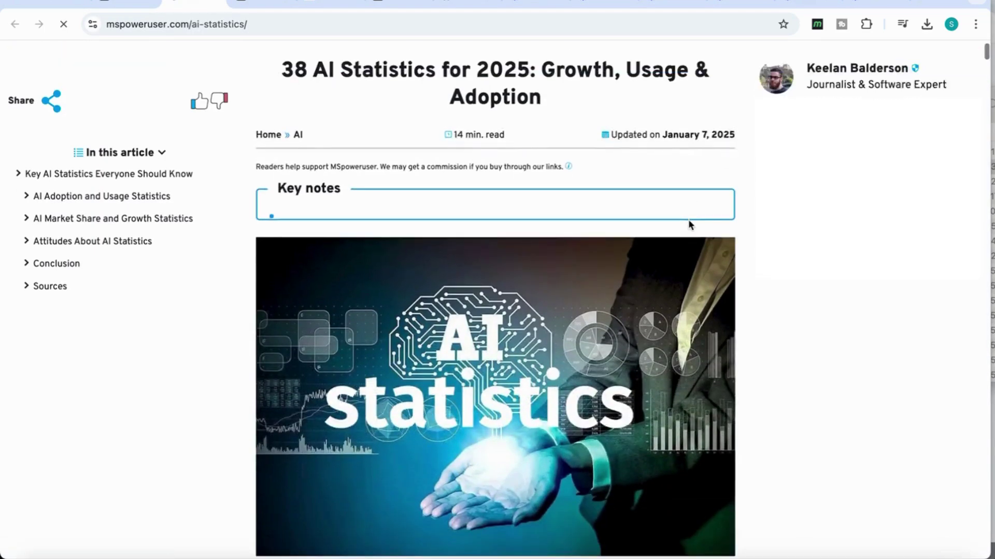
pyautogui.scroll(-10, 689, 224)
pyautogui.scroll(-2, 689, 224)
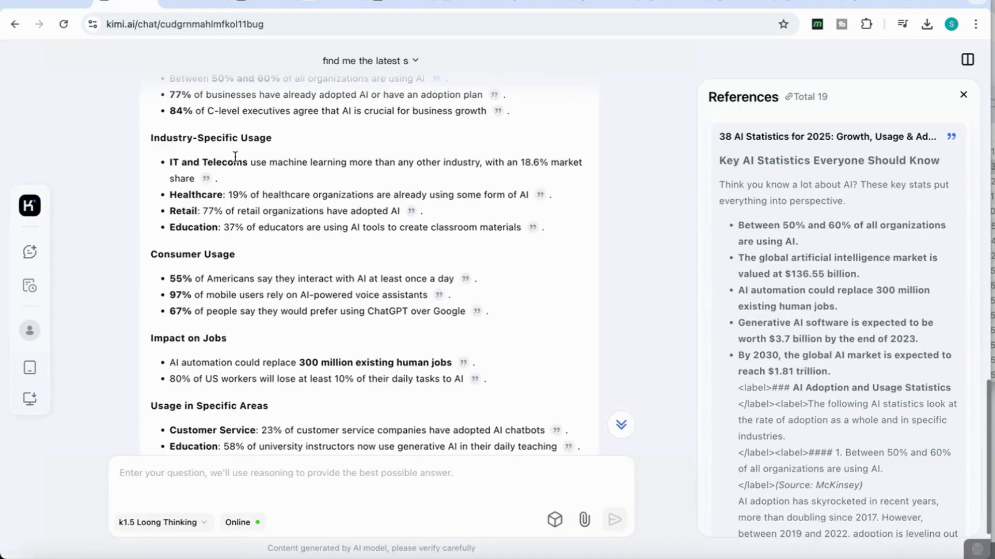
pyautogui.scroll(-1, 225, 212)
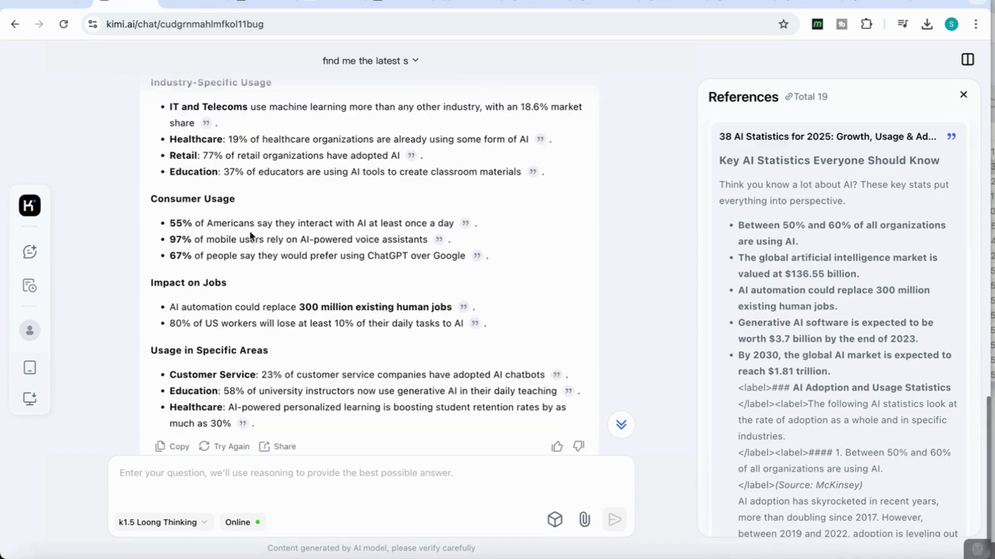
pyautogui.scroll(-1, 250, 231)
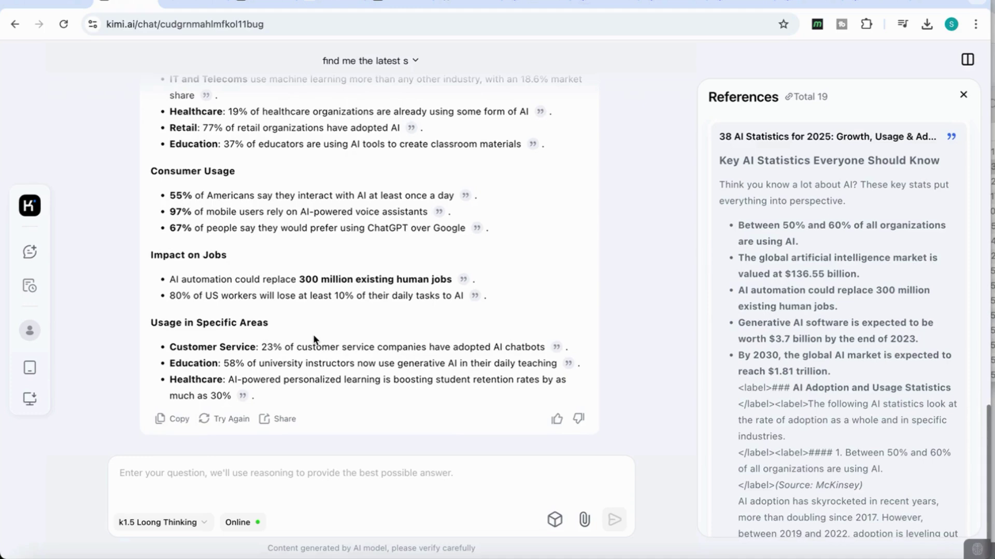
pyautogui.scroll(4, 314, 337)
pyautogui.scroll(-1, 745, 357)
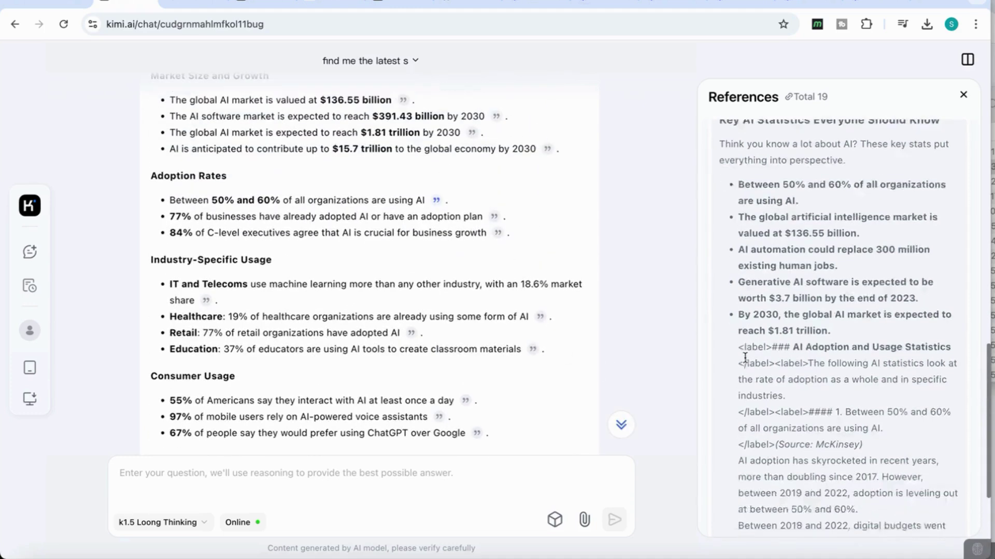
pyautogui.scroll(-8, 745, 358)
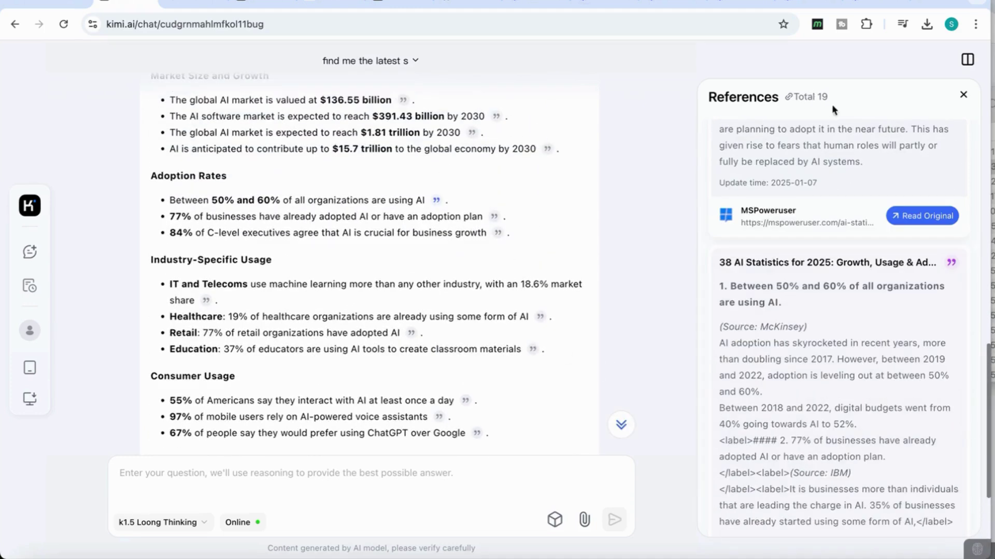
pyautogui.scroll(-10, 797, 188)
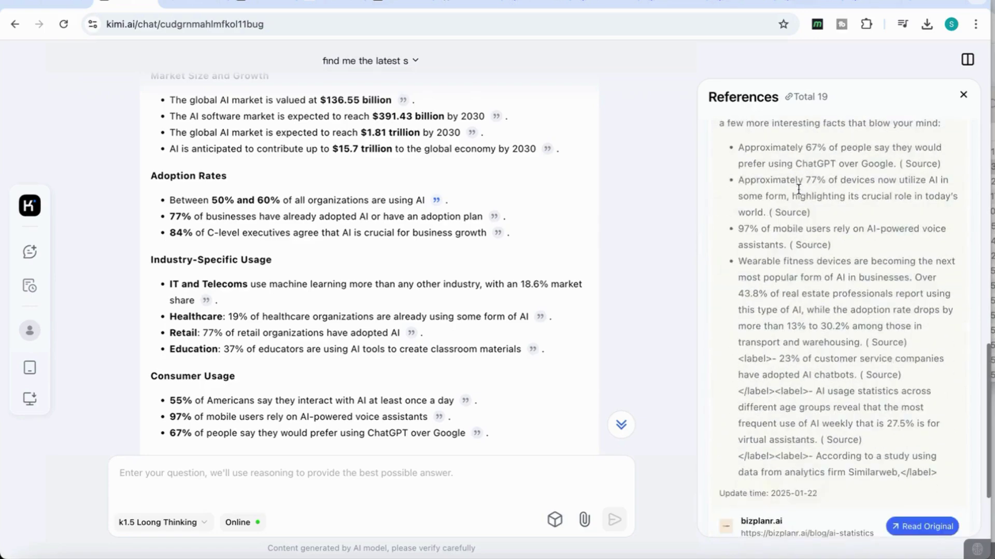
pyautogui.scroll(-10, 798, 189)
pyautogui.scroll(-4, 577, 301)
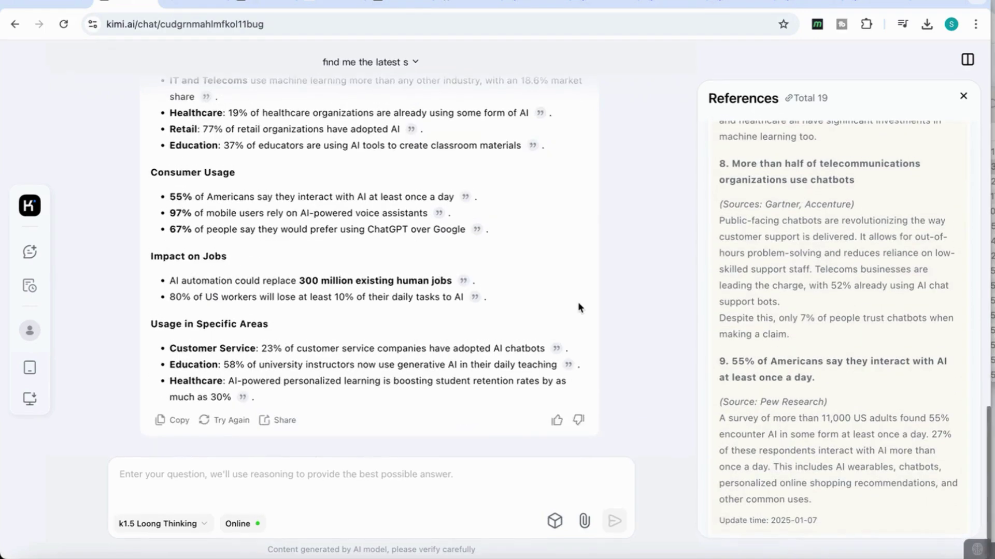
pyautogui.scroll(5, 577, 302)
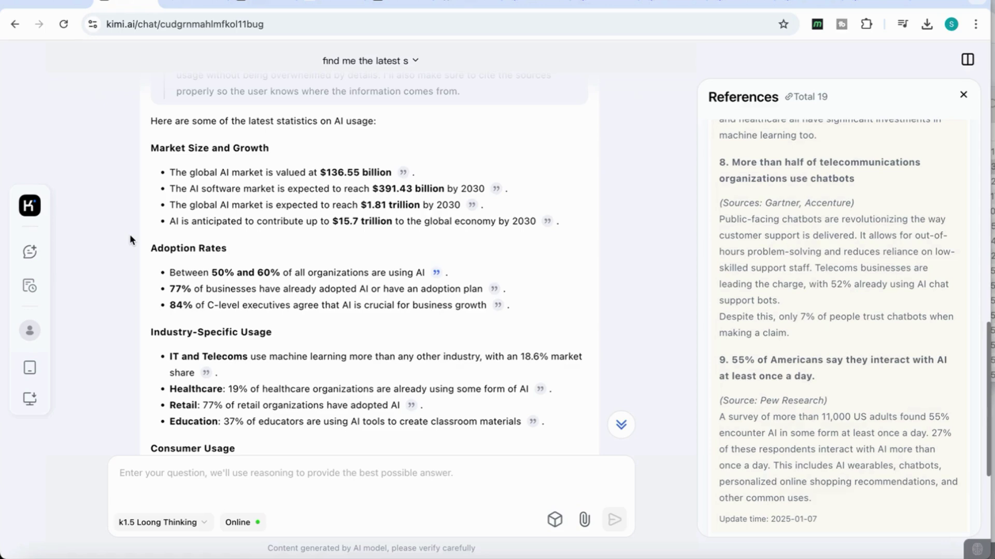
# Go back to the Kimi home page to begin a fresh chat
pyautogui.click(28, 206)
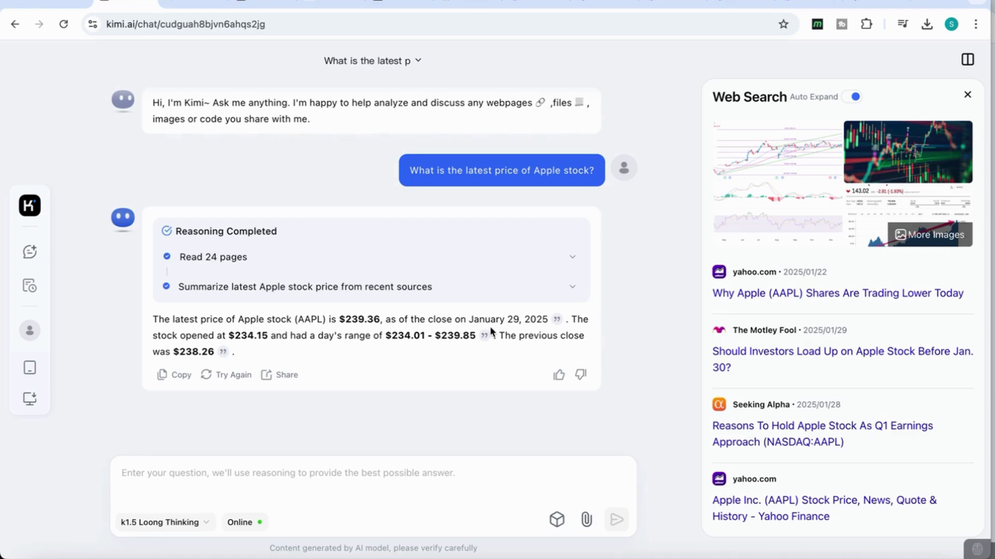
# Read the Motley Fool article cited for Apple's $239.36 price, then return to Kimi's home page
pyautogui.click(557, 320)
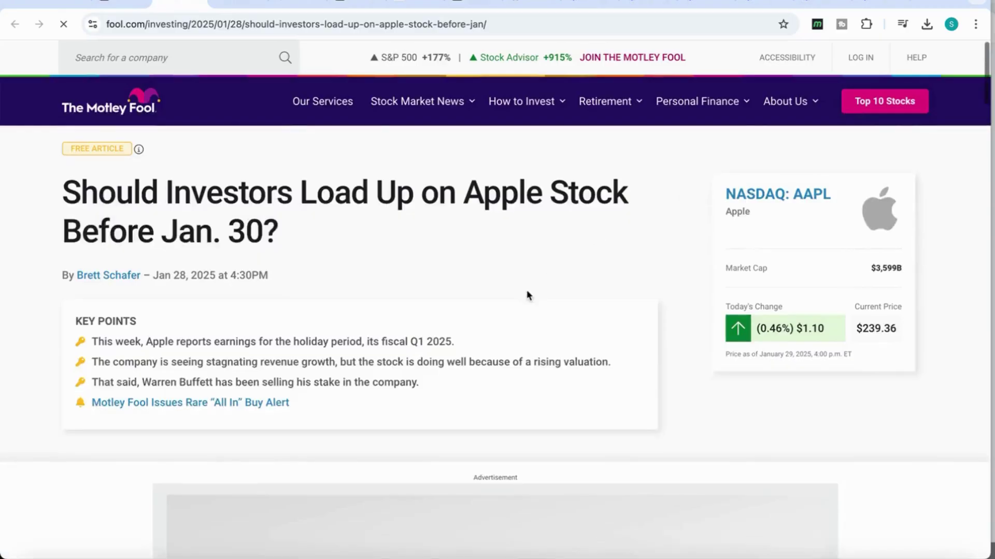
pyautogui.scroll(-5, 526, 290)
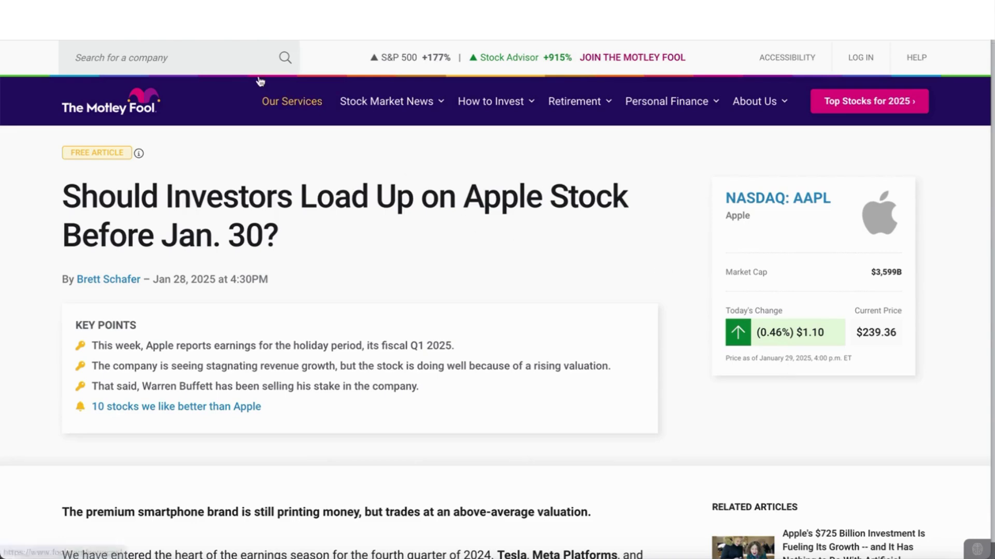
pyautogui.click(292, 101)
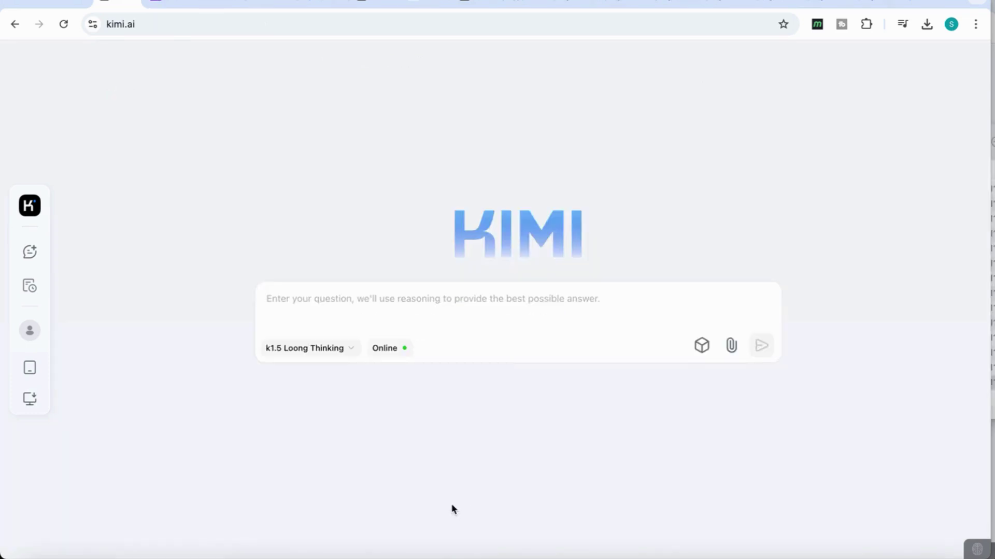
# Select ten PDFs from the AI in healthcare folder and drag them into Kimi's question box
pyautogui.click(35, 556)
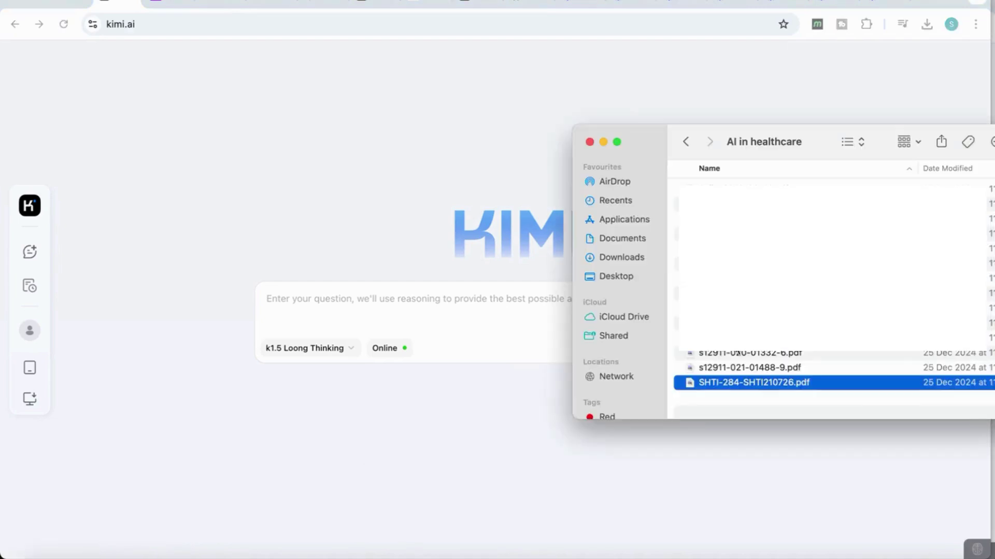
pyautogui.click(759, 368)
pyautogui.click(807, 386)
pyautogui.moveTo(807, 389); pyautogui.dragTo(595, 331)
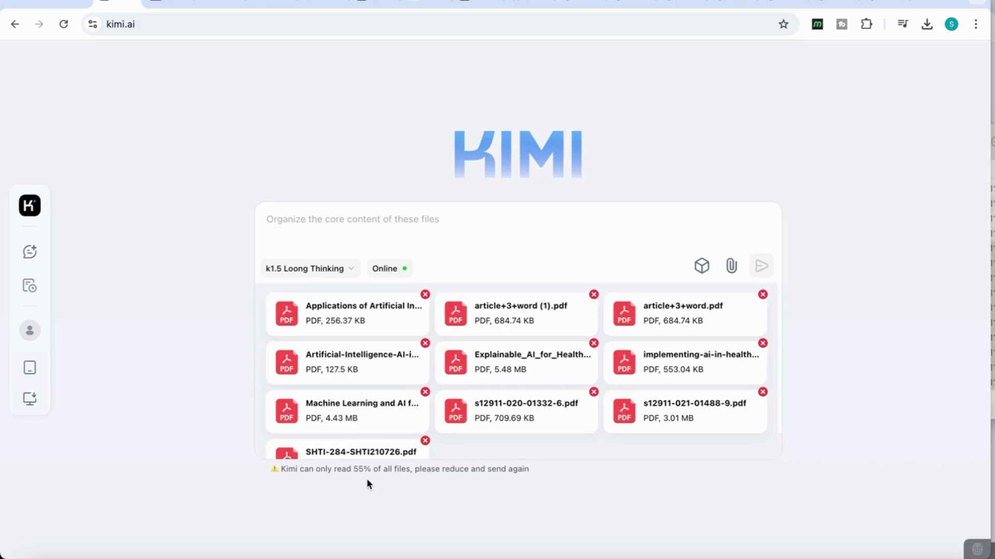
pyautogui.click(425, 441)
pyautogui.click(766, 393)
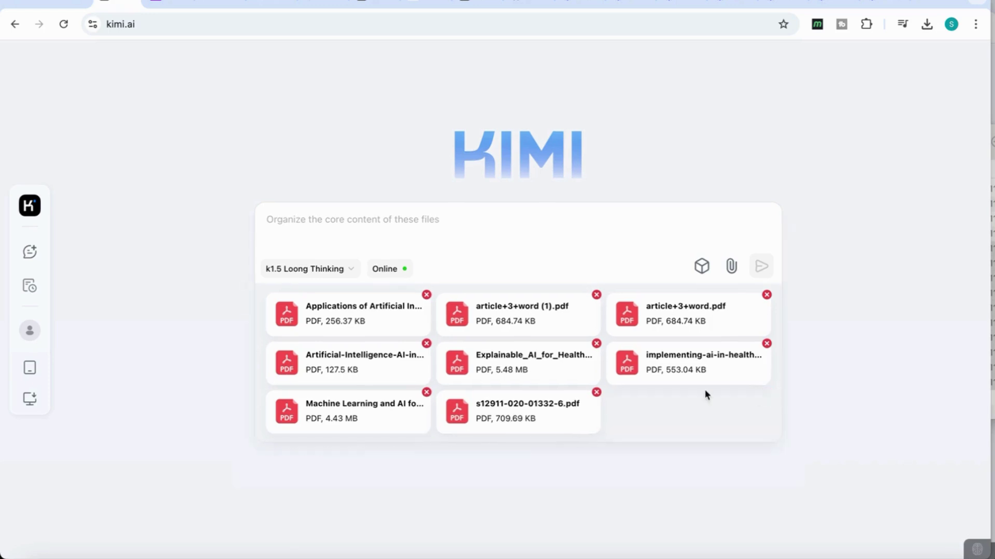
pyautogui.click(597, 393)
pyautogui.click(427, 393)
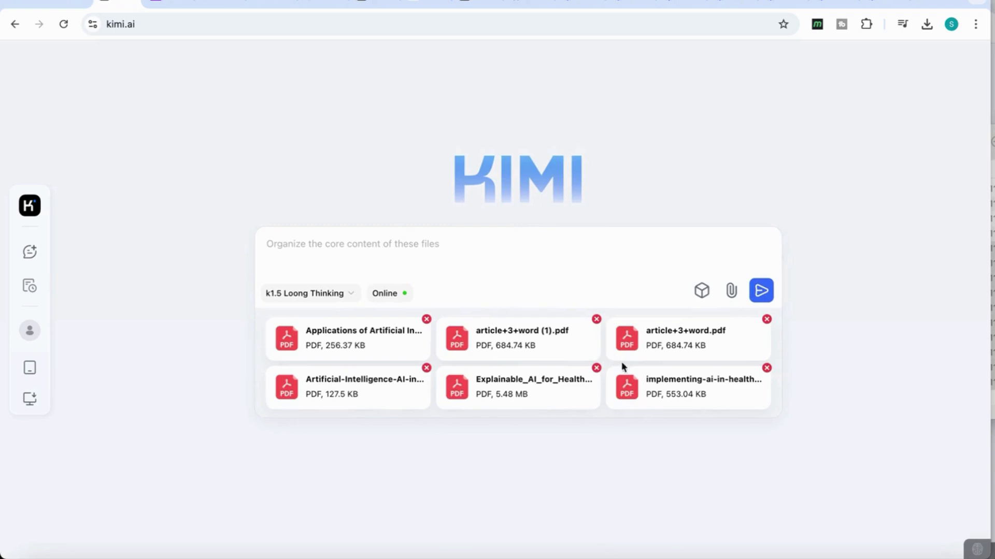
# Switch internet access to Offline and send the summarise-with-key-insights common phrase for the six PDFs
pyautogui.click(387, 296)
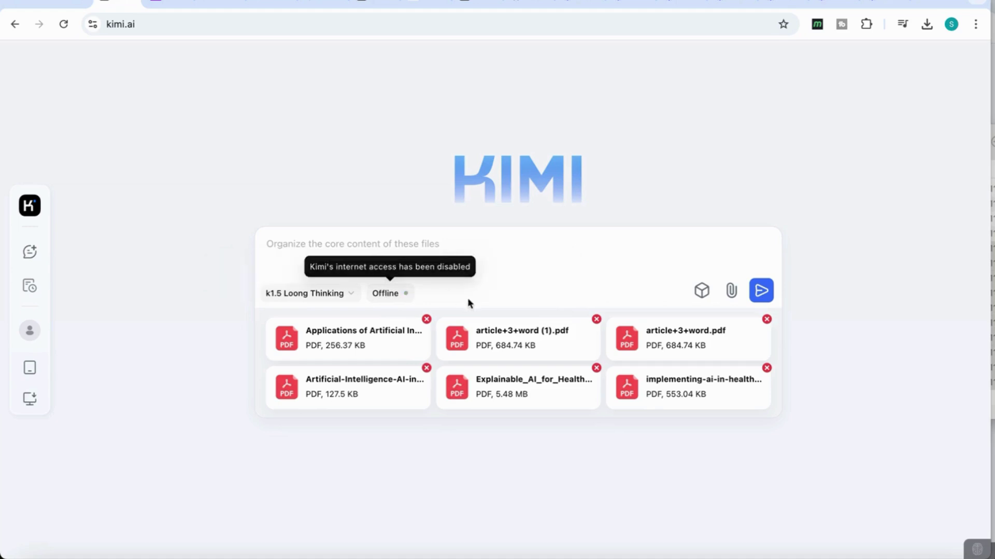
pyautogui.click(703, 293)
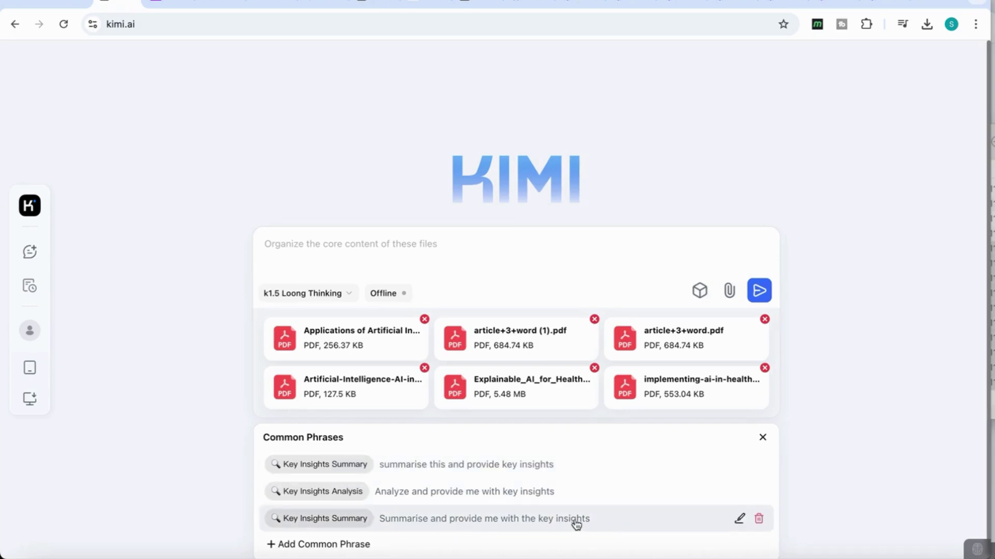
pyautogui.click(544, 521)
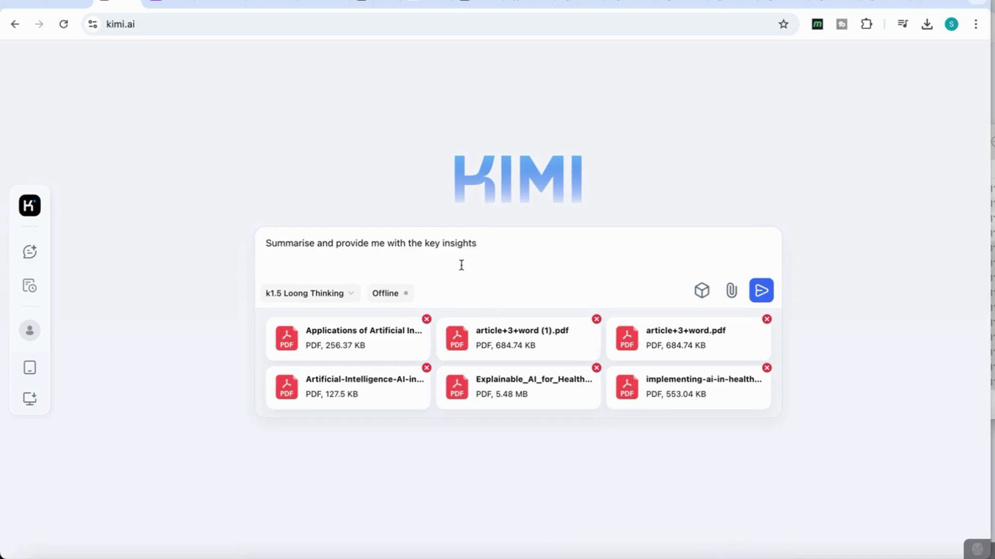
pyautogui.click(761, 291)
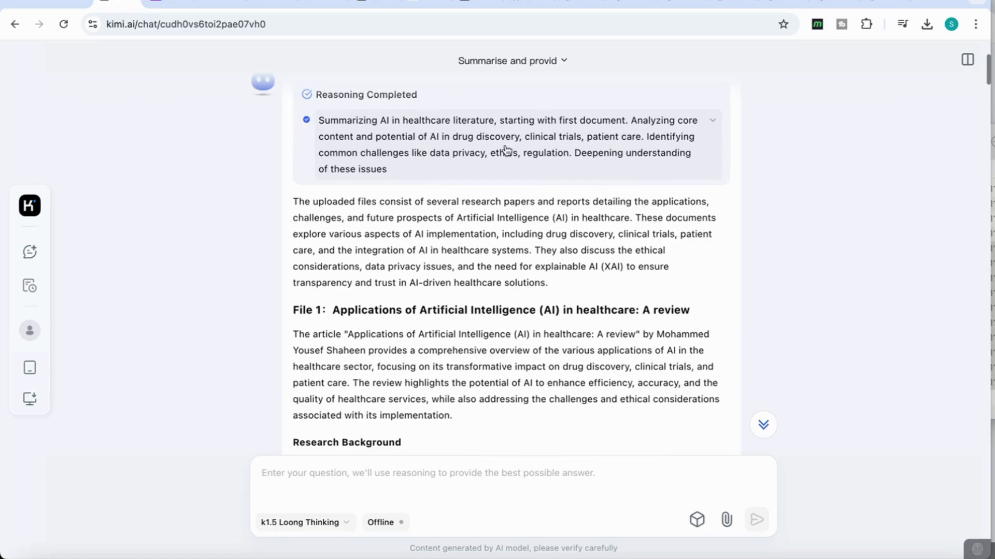
pyautogui.scroll(-4, 506, 150)
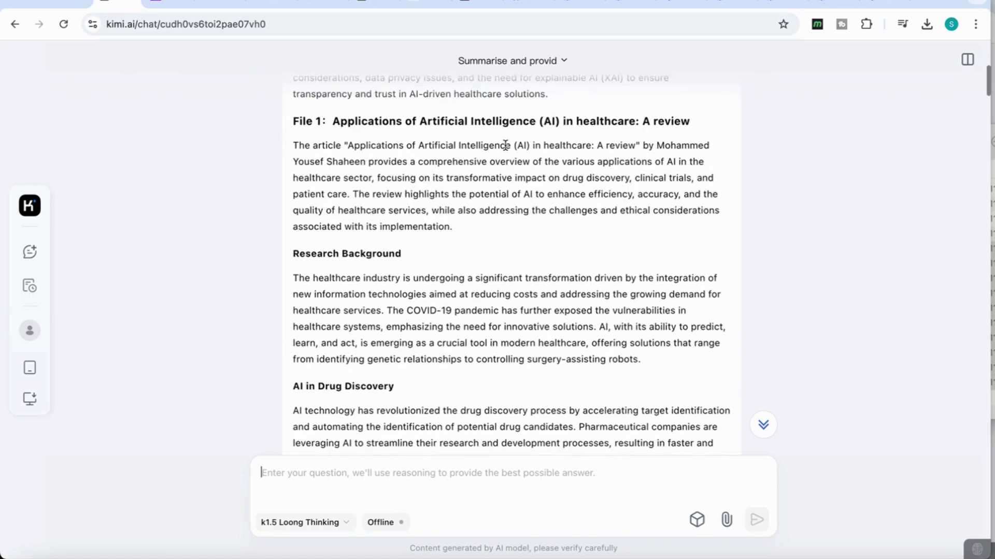
pyautogui.scroll(3, 352, 149)
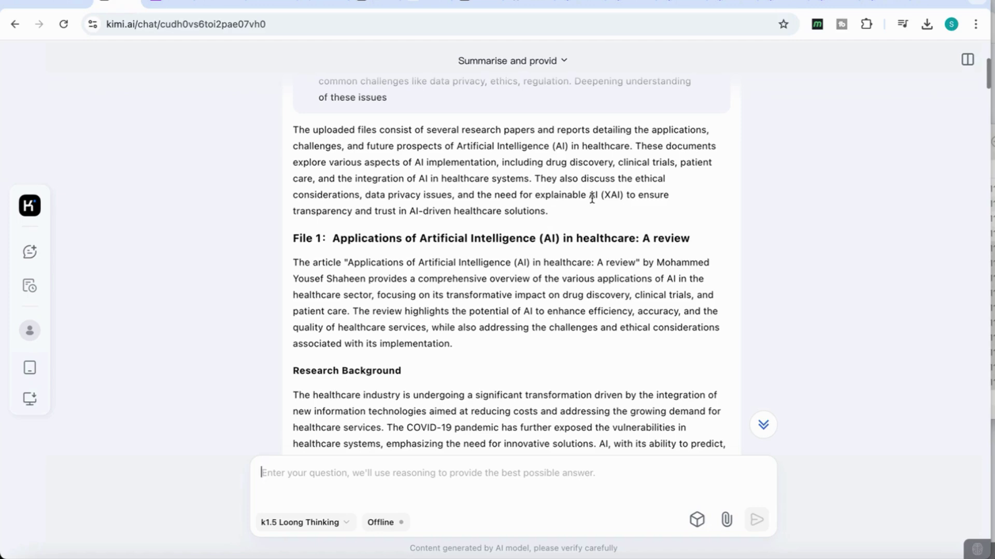
pyautogui.scroll(-2, 566, 248)
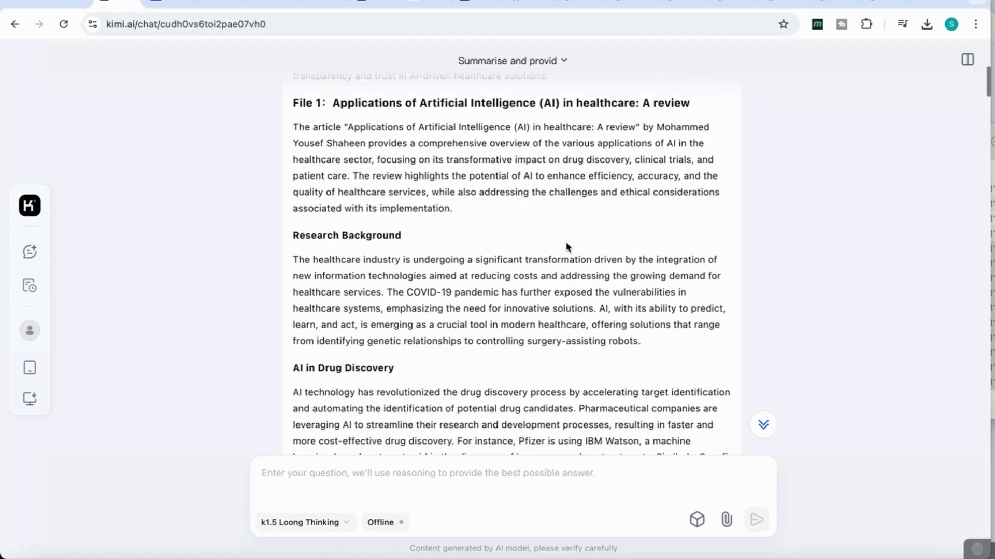
pyautogui.scroll(1, 566, 247)
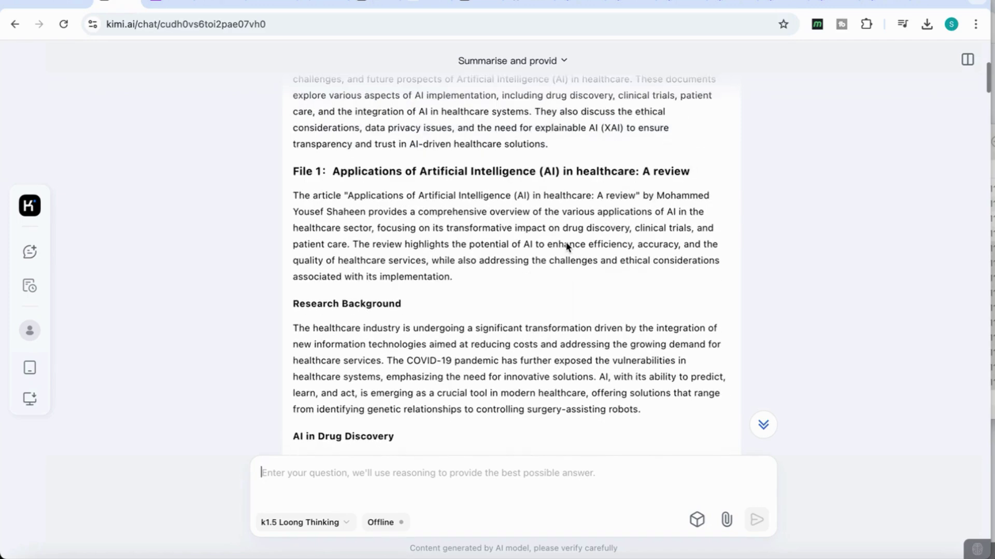
pyautogui.scroll(-10, 566, 247)
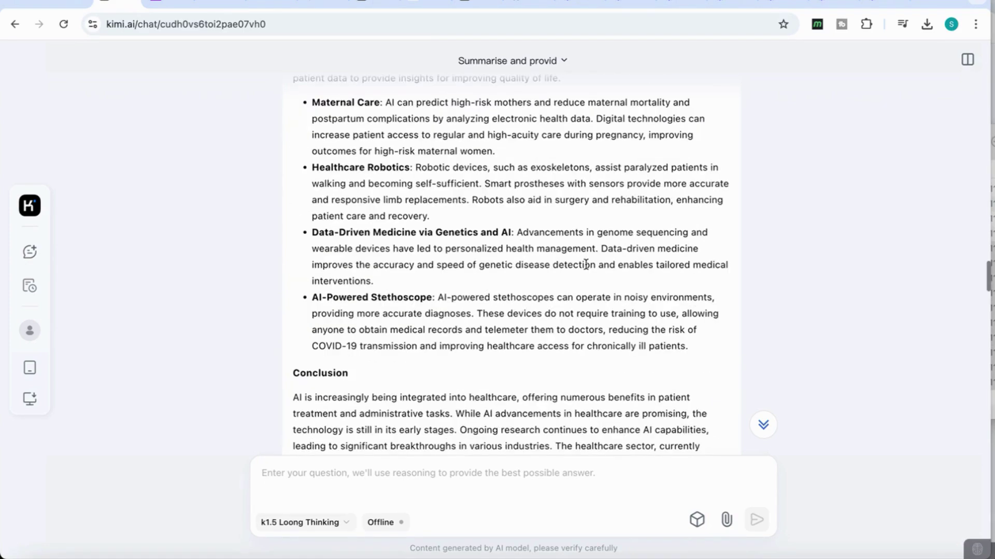
pyautogui.scroll(-10, 586, 265)
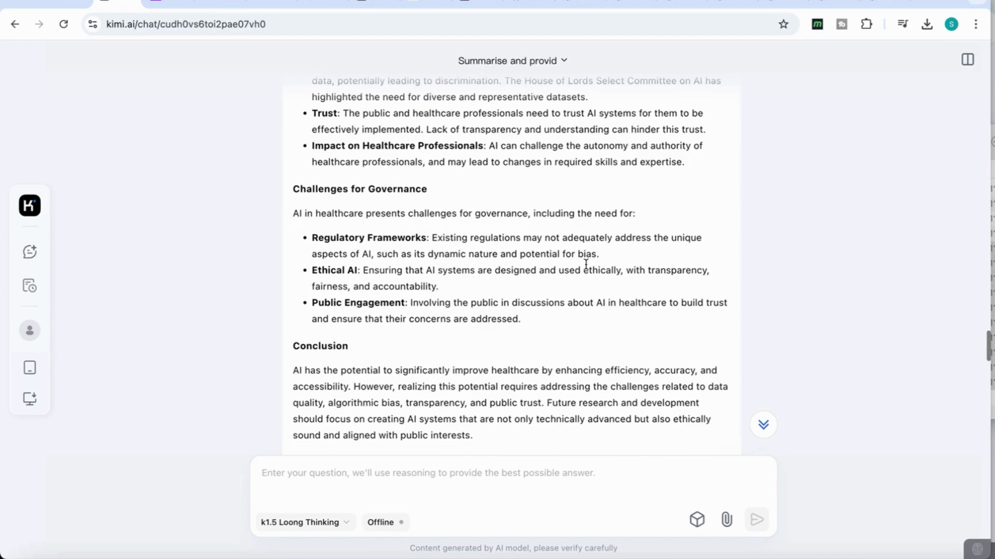
pyautogui.scroll(-10, 585, 265)
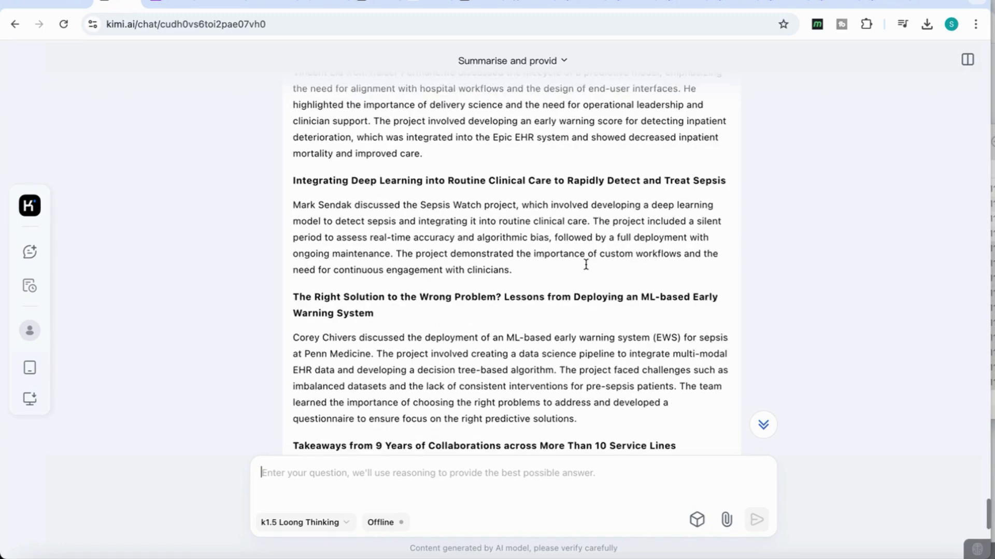
pyautogui.scroll(20, 586, 264)
pyautogui.scroll(-2, 495, 228)
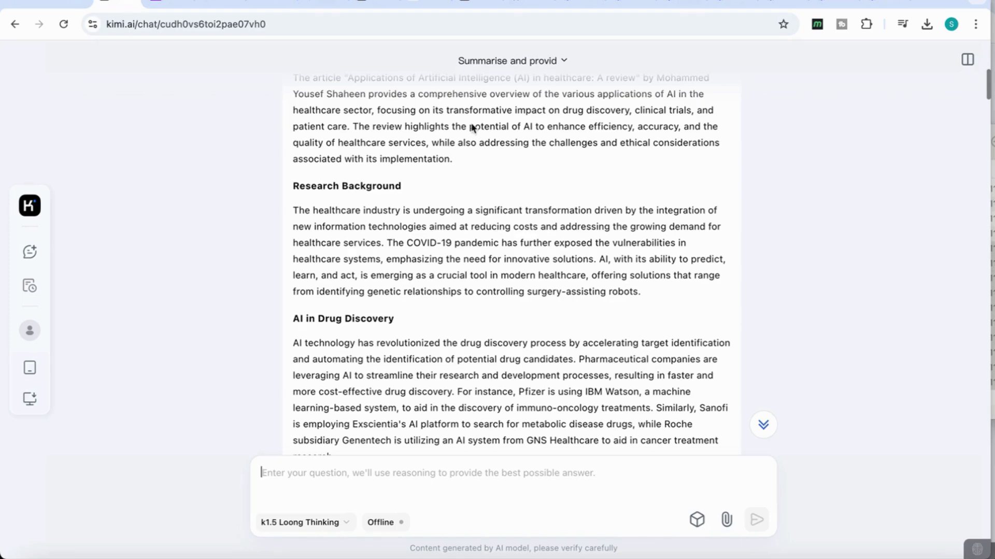
pyautogui.scroll(-4, 441, 278)
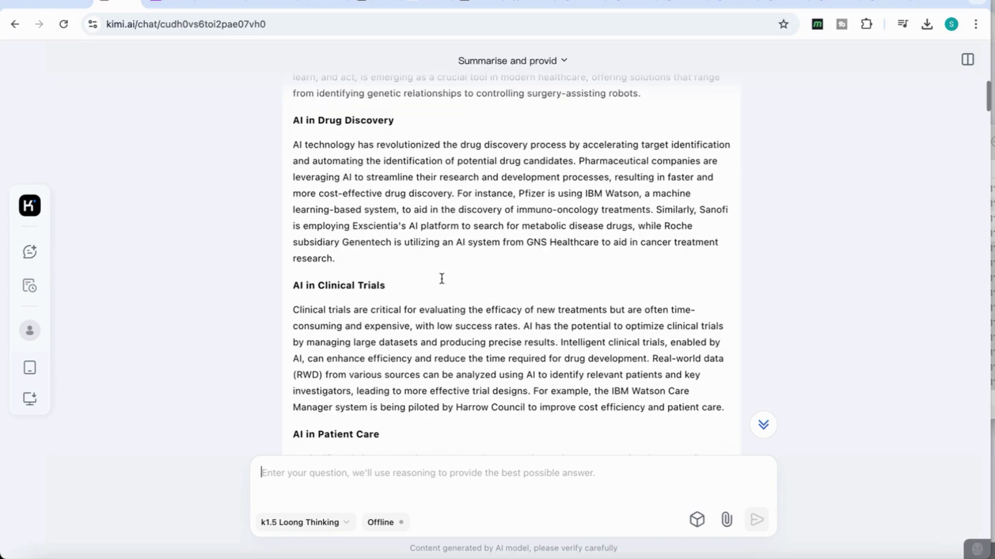
pyautogui.scroll(-1, 442, 279)
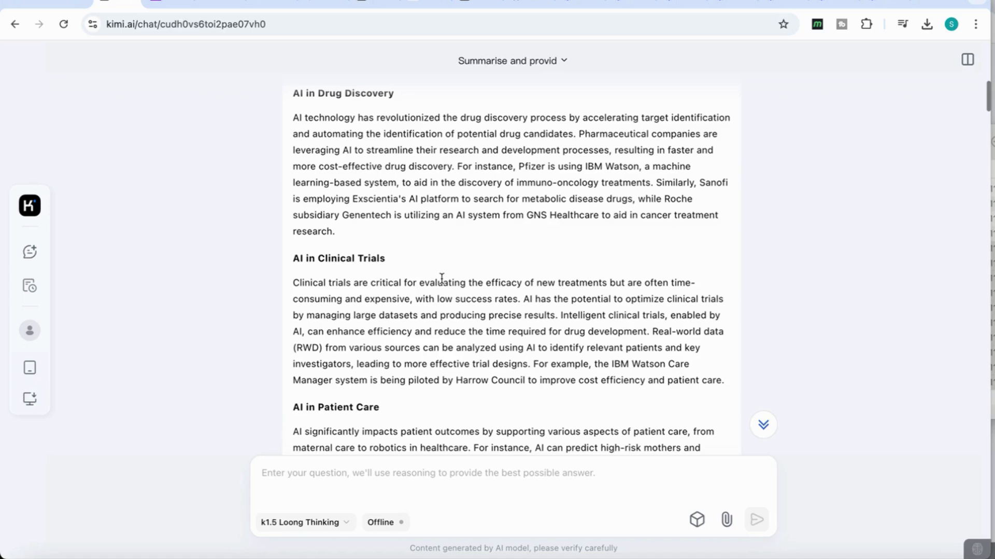
pyautogui.scroll(-7, 441, 279)
pyautogui.scroll(1, 344, 229)
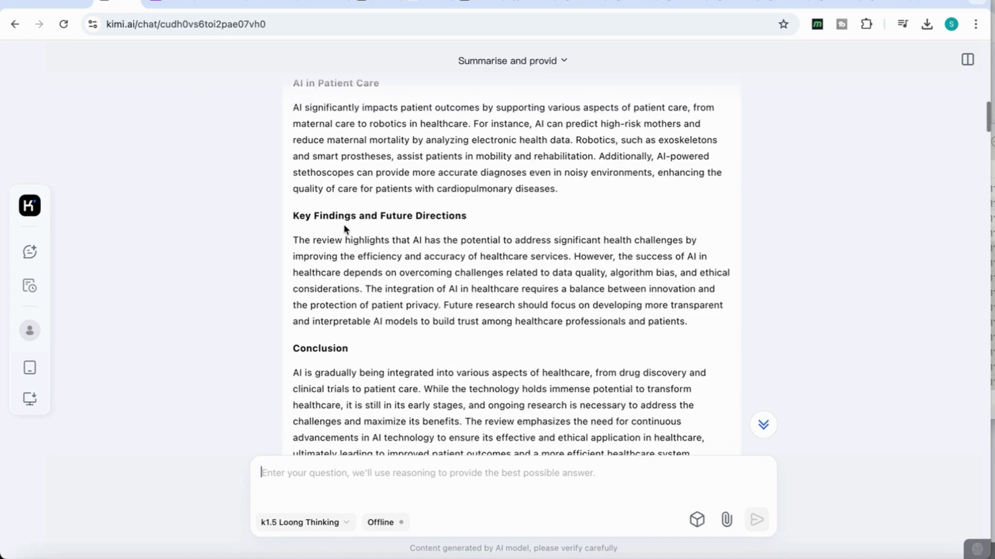